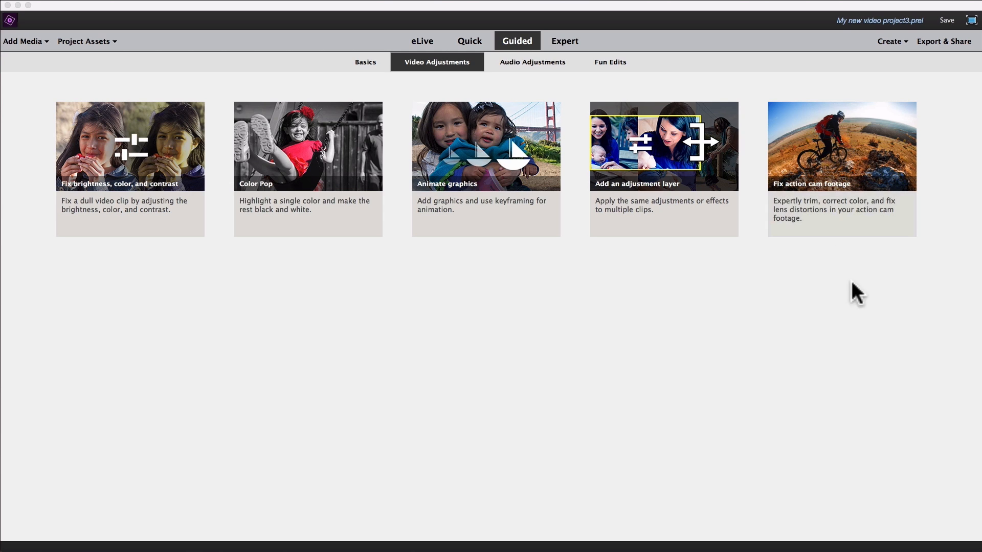
# Import deck 4 fun 2.MP4 from the Desktop into the Fix action cam footage guided edit and place it at the start of Video 1.
pyautogui.click(837, 155)
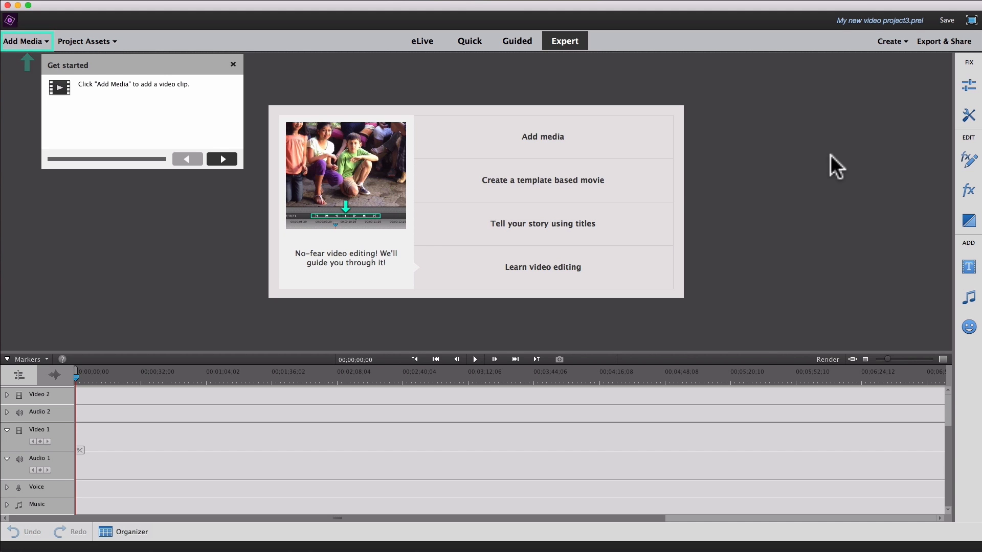
pyautogui.click(39, 42)
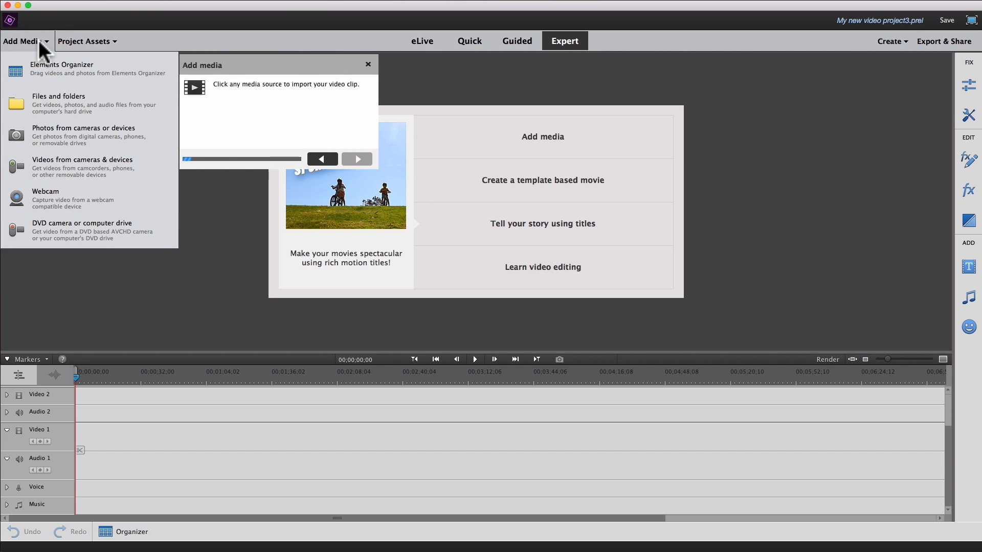
pyautogui.click(45, 97)
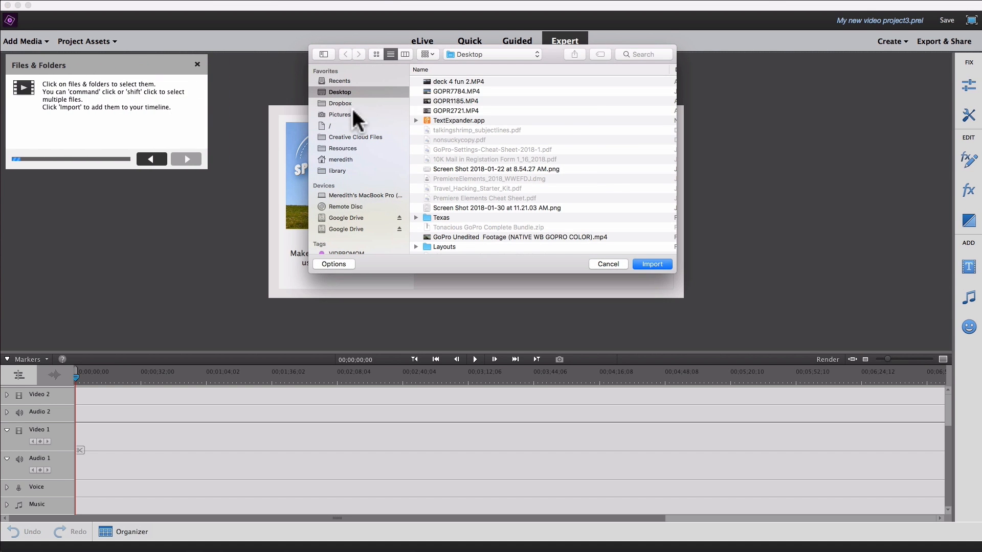
pyautogui.click(517, 77)
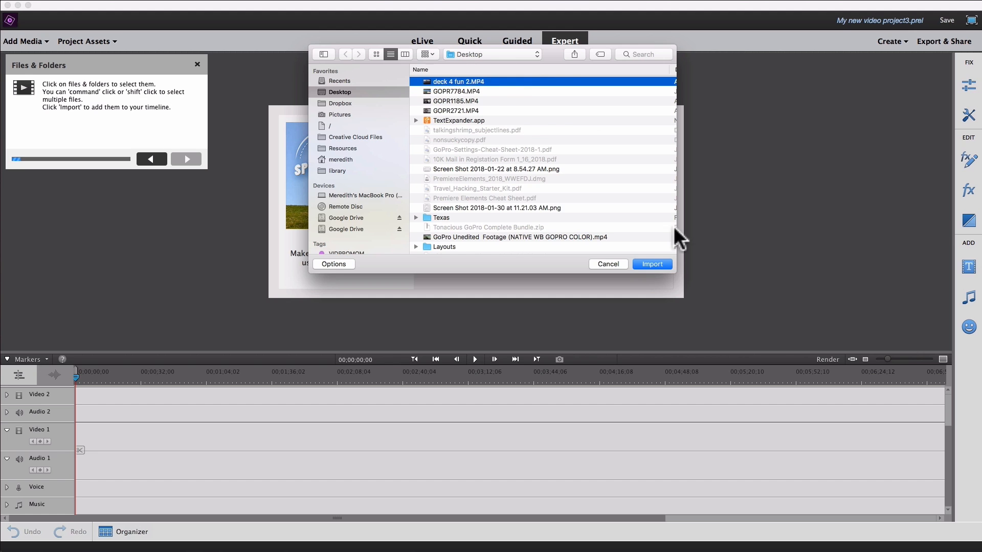
pyautogui.click(652, 264)
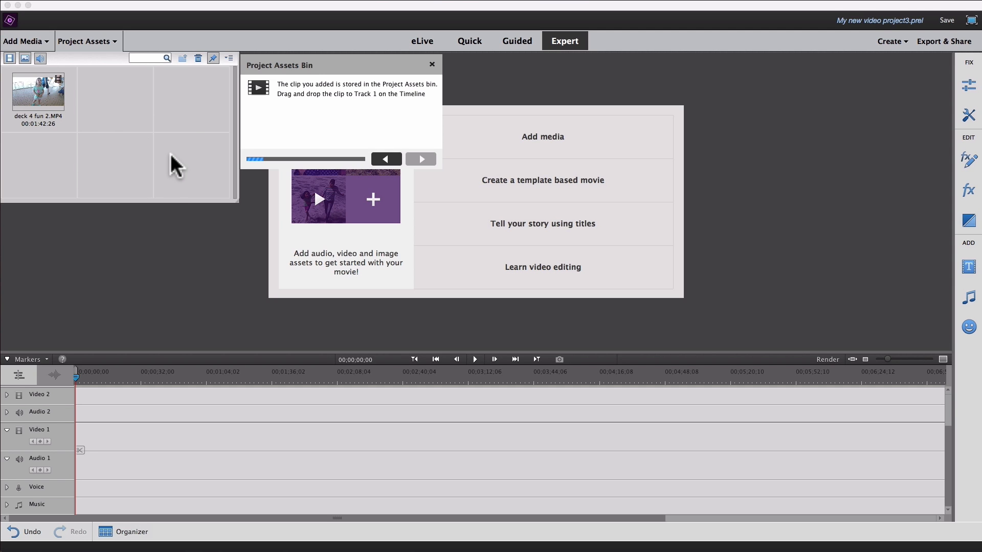
pyautogui.moveTo(41, 90); pyautogui.dragTo(78, 437)
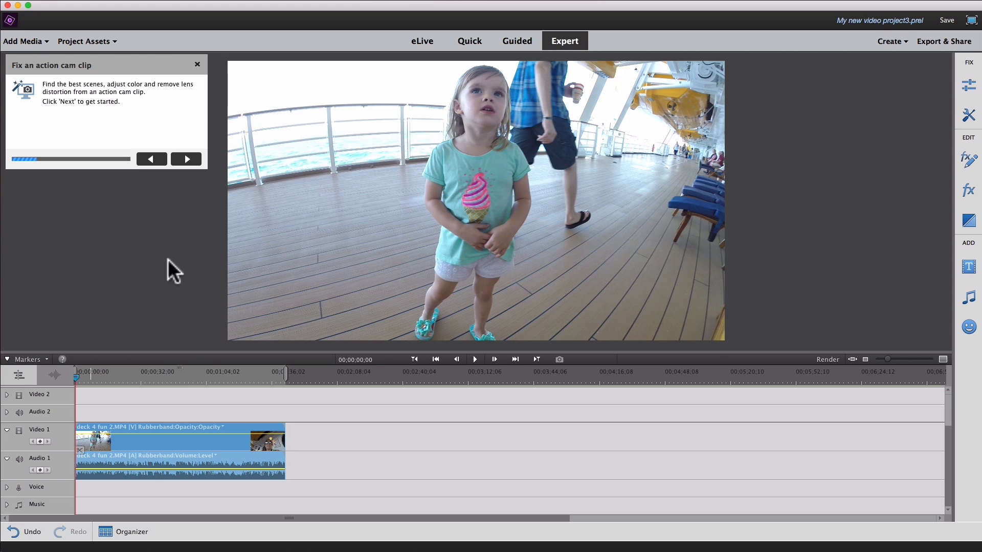
# Select the clip on the timeline, run Smart Trim on it, and move the guide box off the girl in the preview.
pyautogui.click(186, 160)
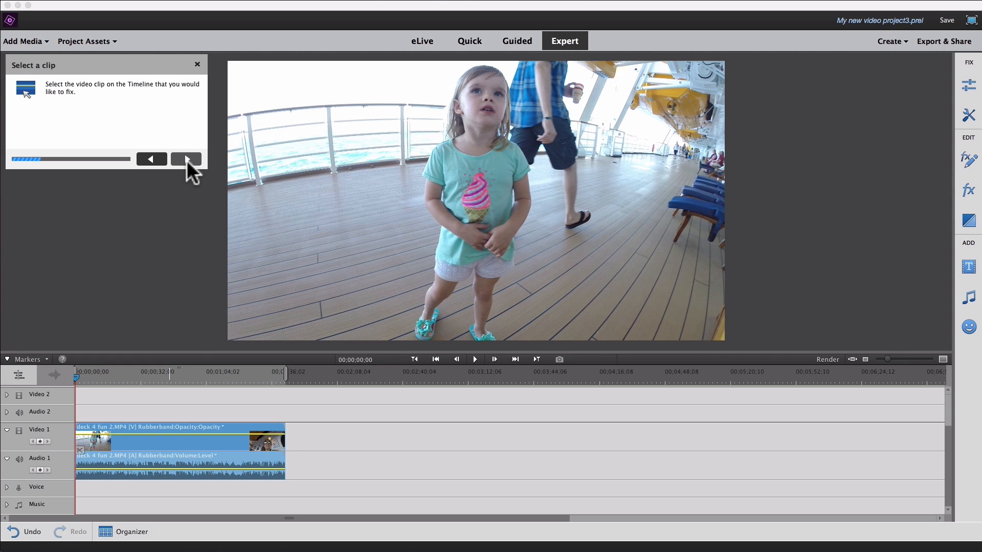
pyautogui.click(158, 442)
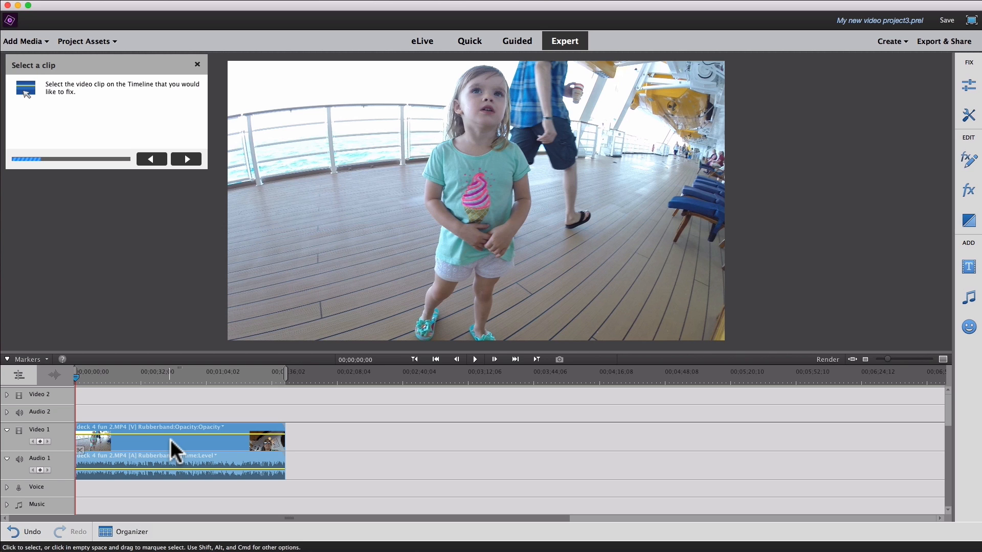
pyautogui.click(188, 159)
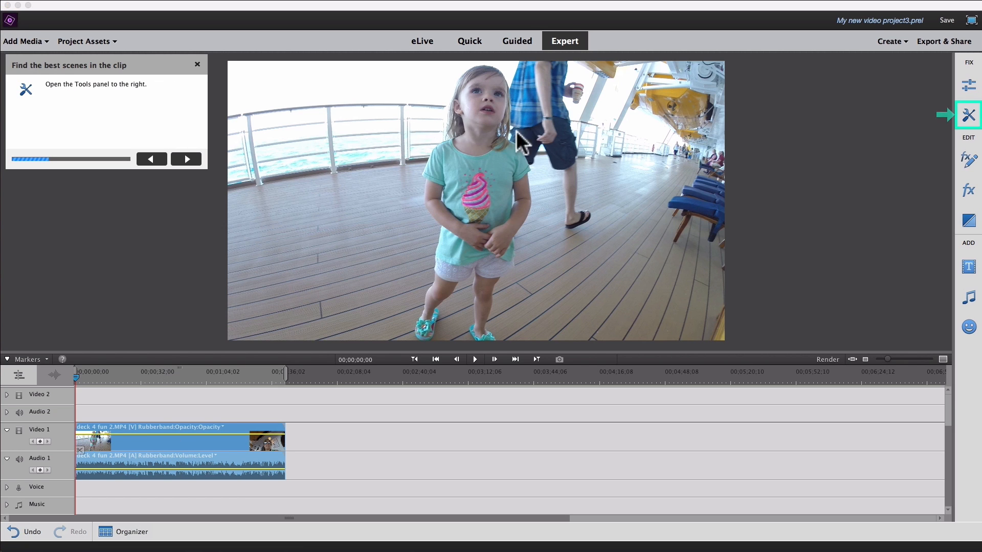
pyautogui.click(963, 120)
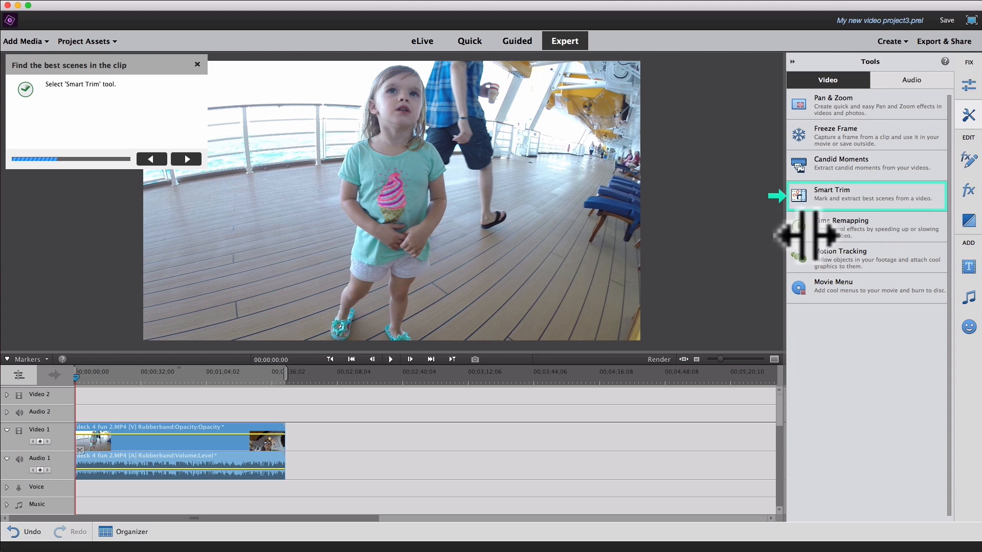
pyautogui.click(849, 195)
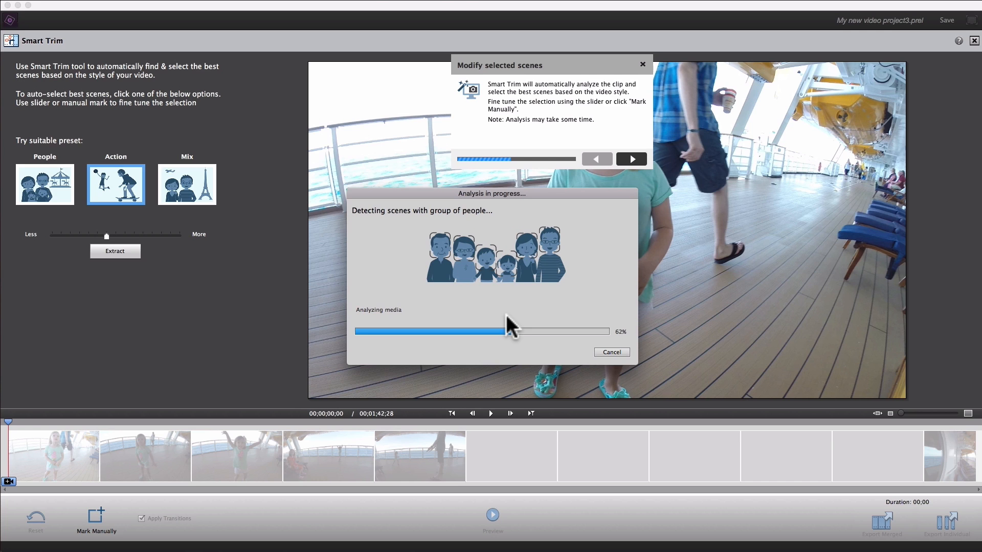
pyautogui.moveTo(589, 62); pyautogui.dragTo(364, 24)
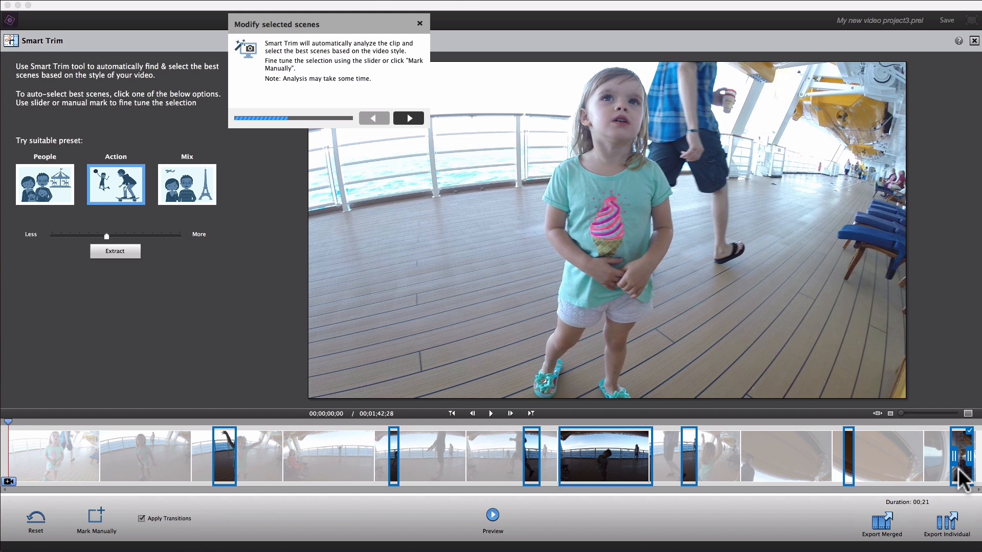
# Adjust the marked scenes by hand so the first three end at about 00;00;07;06, 00;00;14;12 and 00;00;27;18.
pyautogui.moveTo(225, 473)
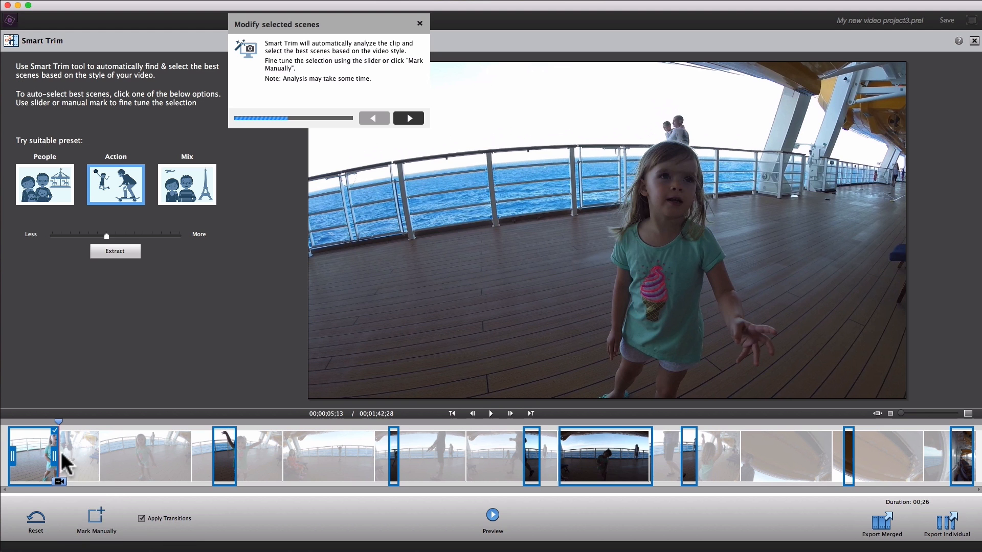
pyautogui.moveTo(56, 455); pyautogui.dragTo(73, 456)
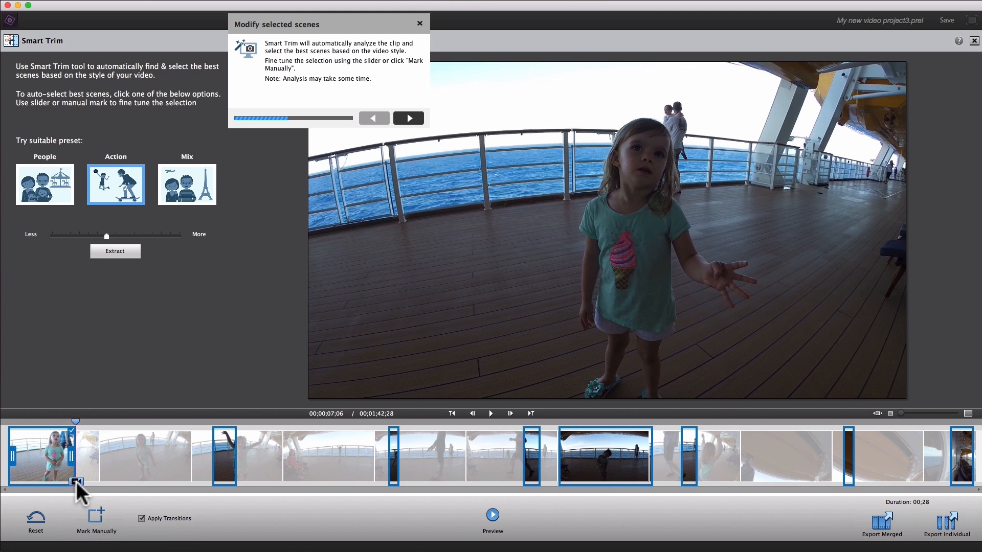
pyautogui.click(76, 481)
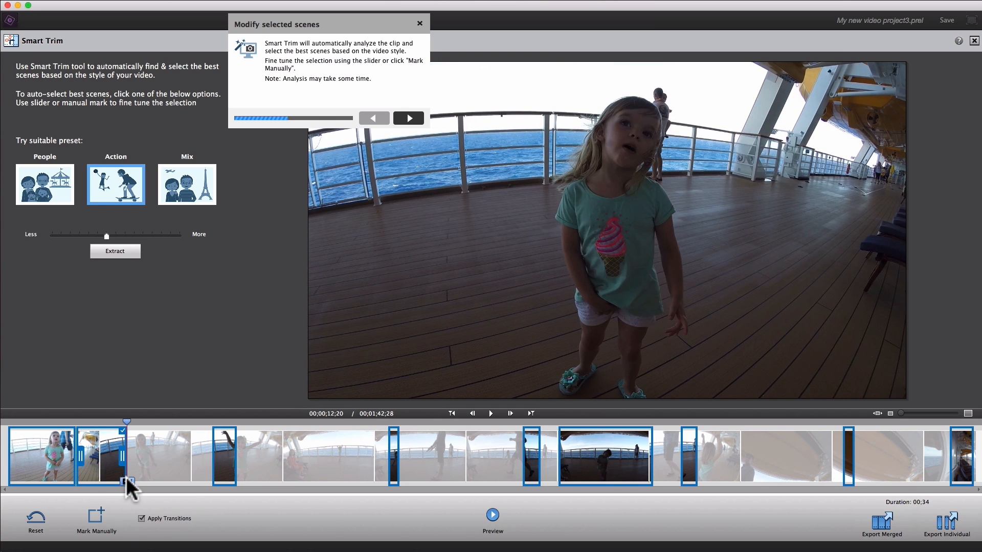
pyautogui.click(111, 468)
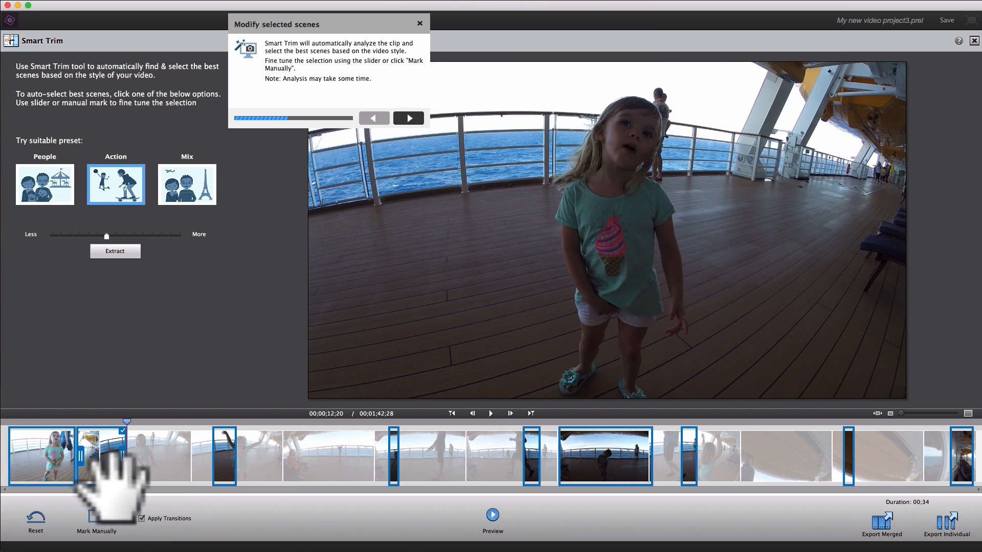
pyautogui.moveTo(83, 457); pyautogui.dragTo(105, 459)
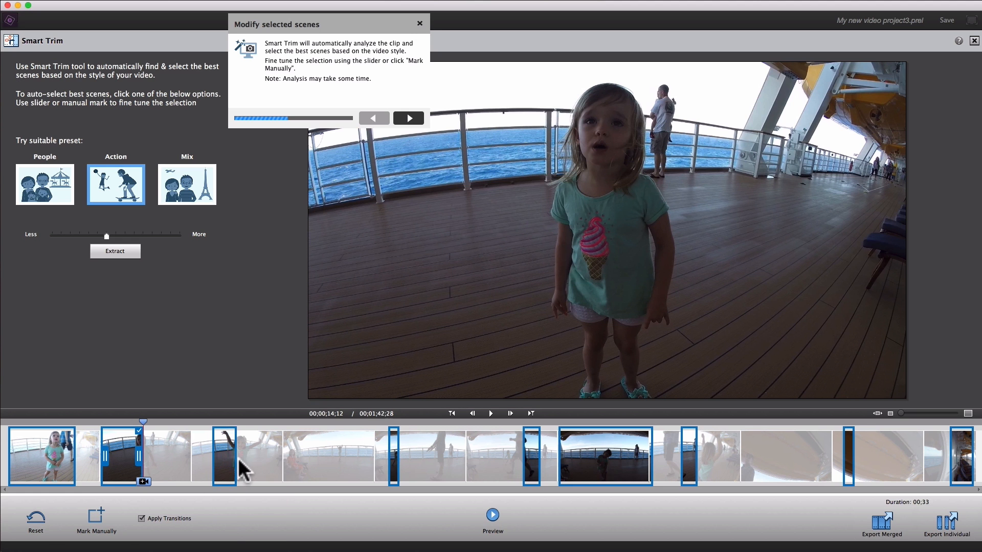
pyautogui.moveTo(232, 456); pyautogui.dragTo(264, 456)
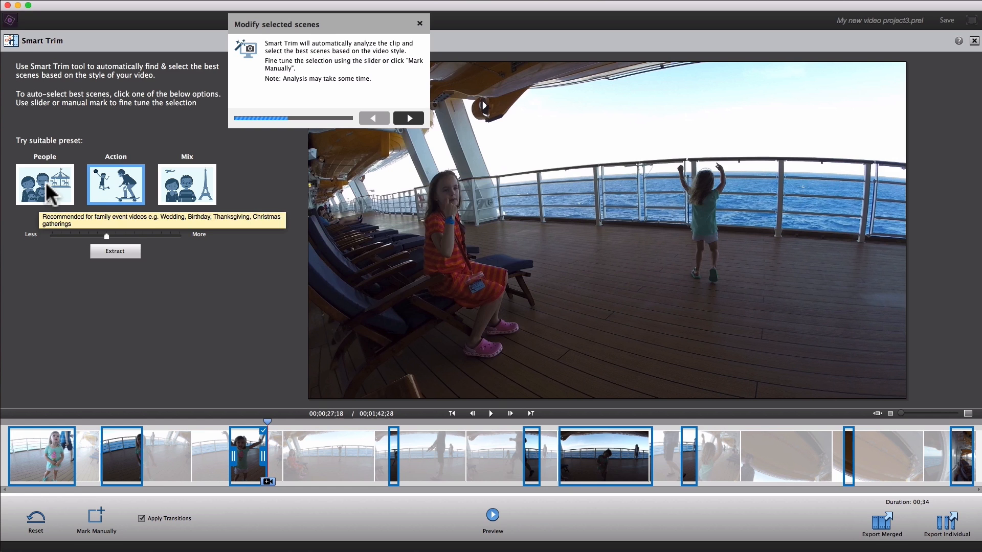
# Replace the selected scenes with an automatic selection based on the People preset.
pyautogui.click(48, 192)
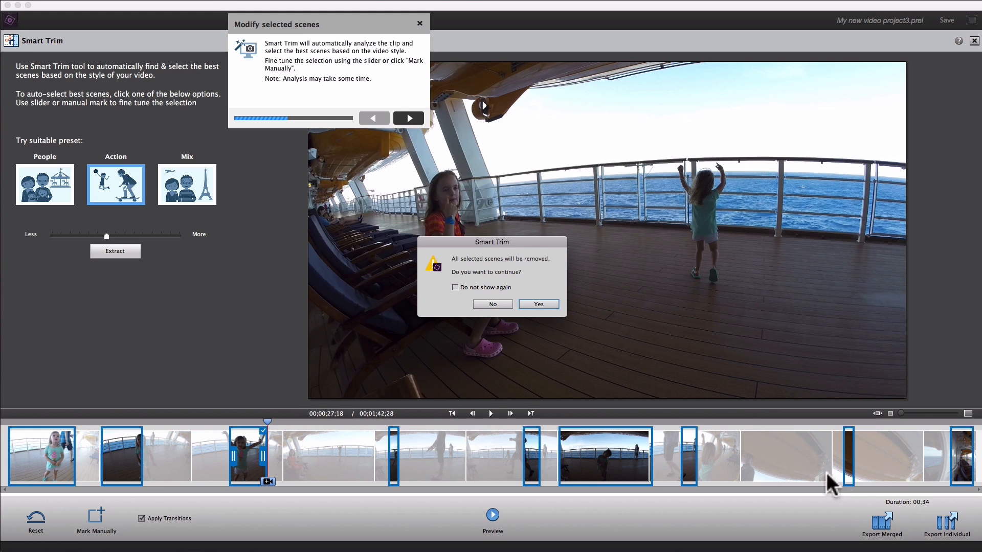
pyautogui.click(537, 305)
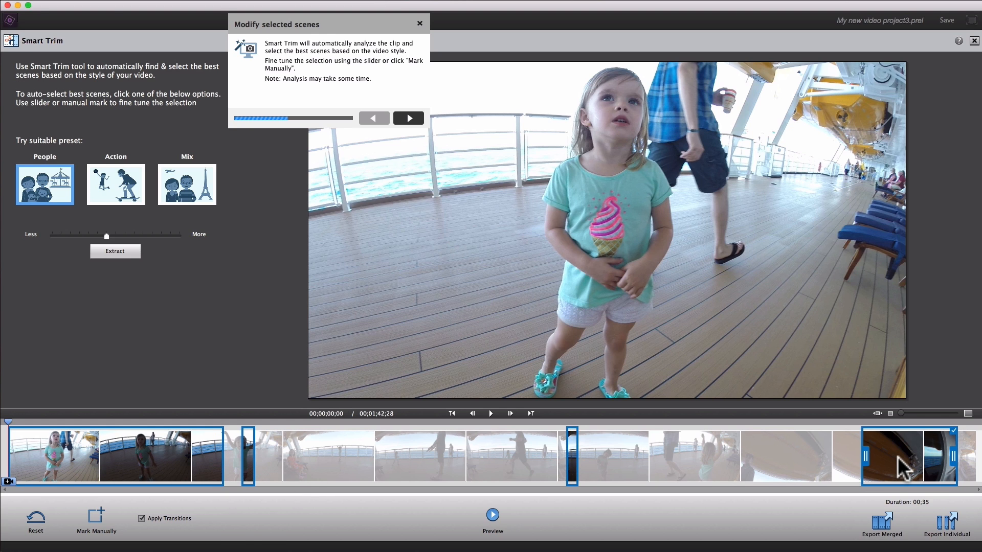
# Reselect the best scenes with the Mix preset and extend the third scene to end at about 00;00;34;10.
pyautogui.click(191, 192)
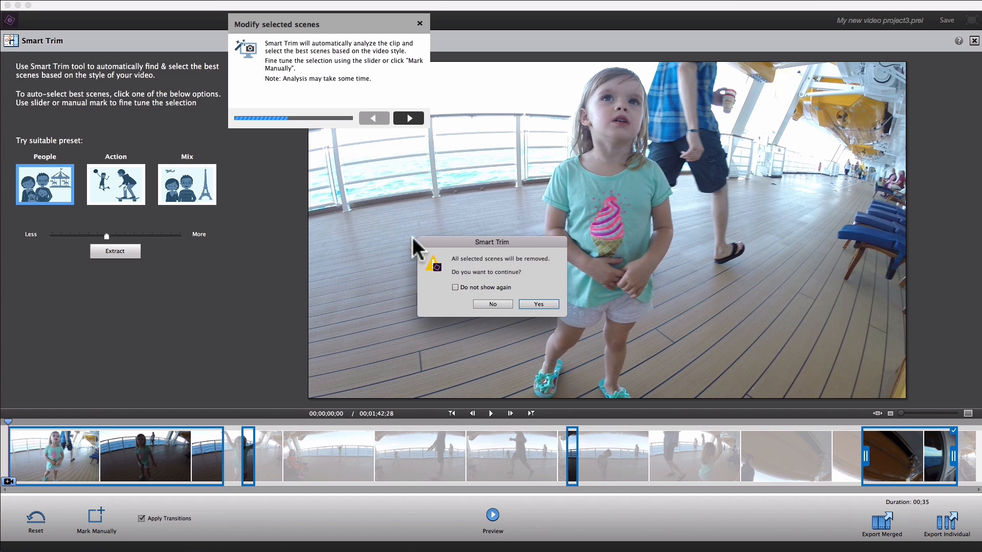
pyautogui.click(542, 303)
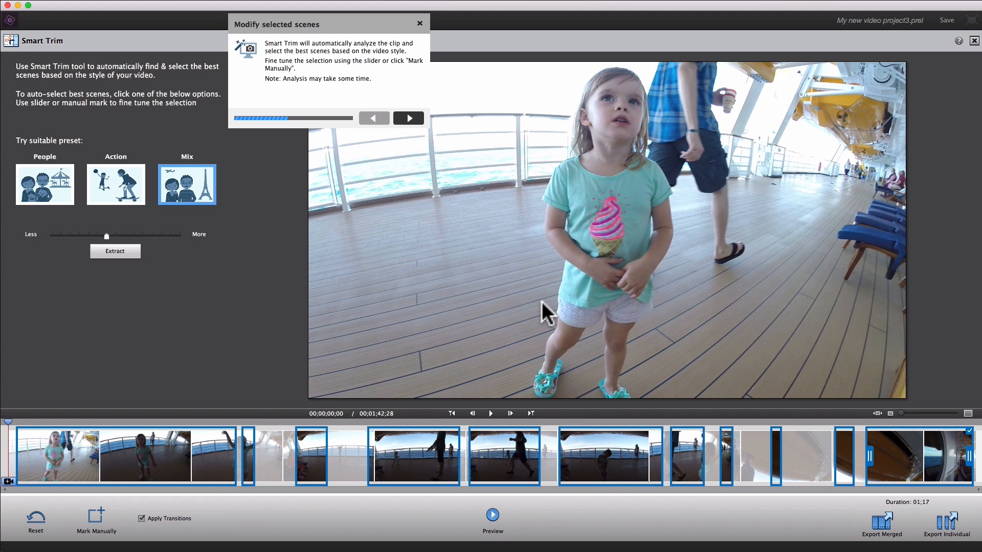
pyautogui.click(312, 460)
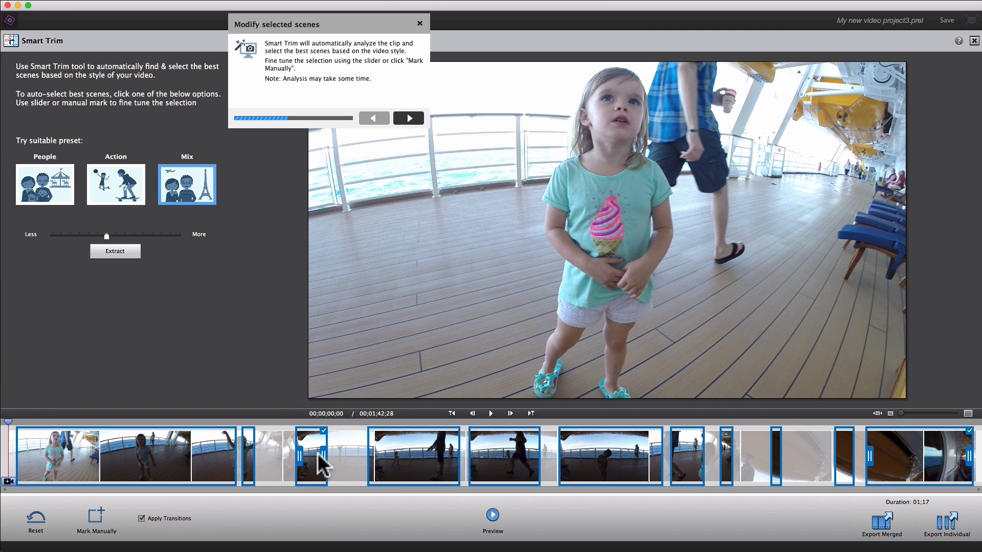
pyautogui.moveTo(323, 460); pyautogui.dragTo(326, 458)
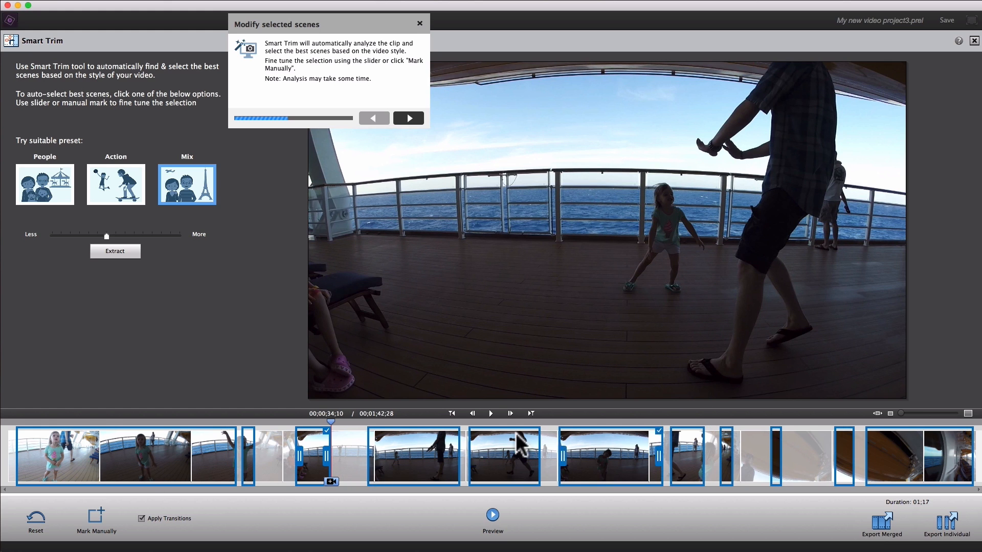
# Preview the selected scenes briefly and export them to the timeline as one merged clip.
pyautogui.click(407, 117)
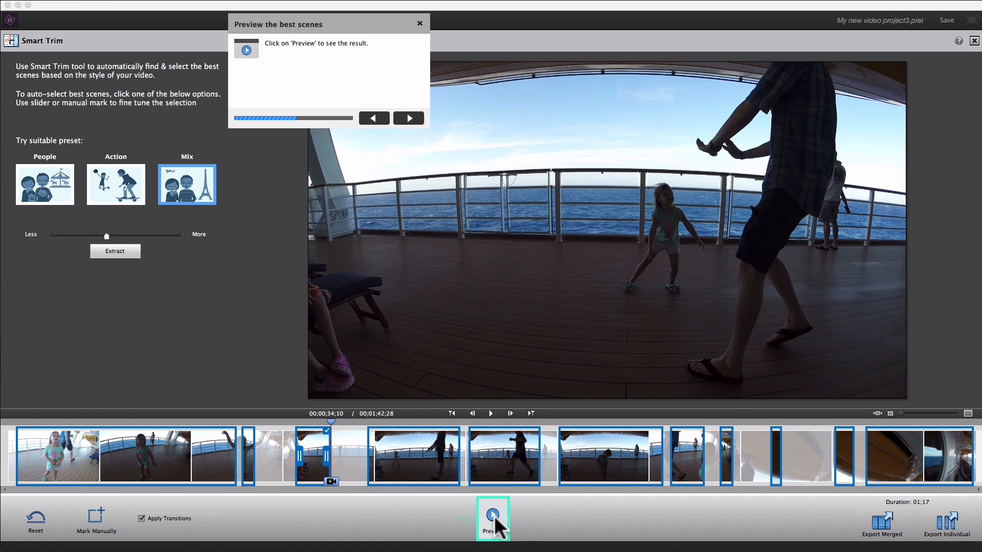
pyautogui.click(494, 517)
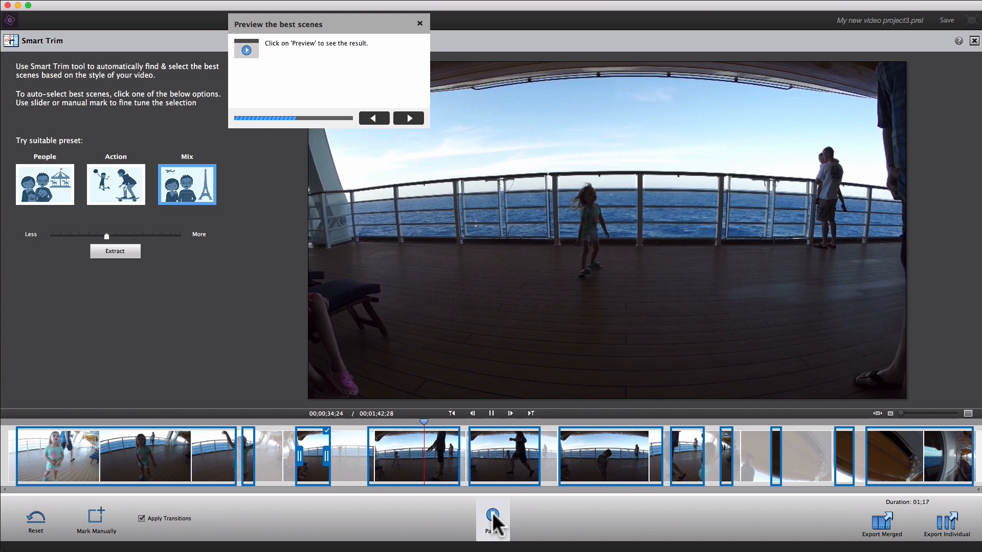
pyautogui.click(492, 512)
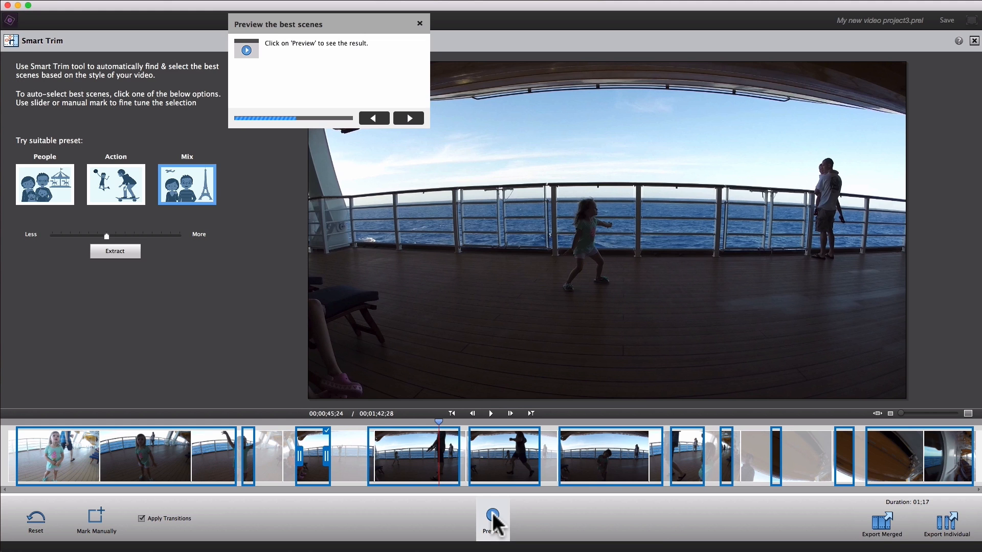
pyautogui.click(408, 118)
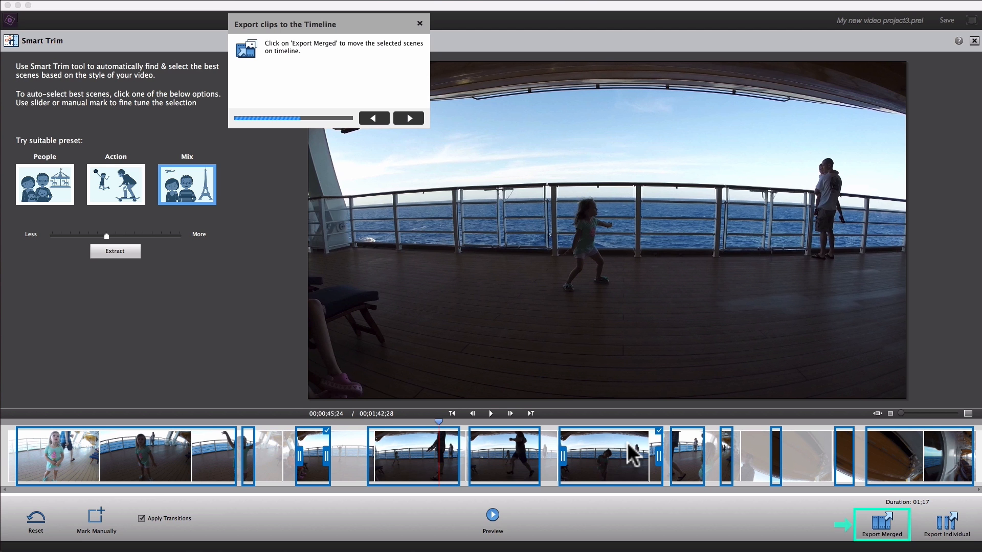
pyautogui.click(885, 522)
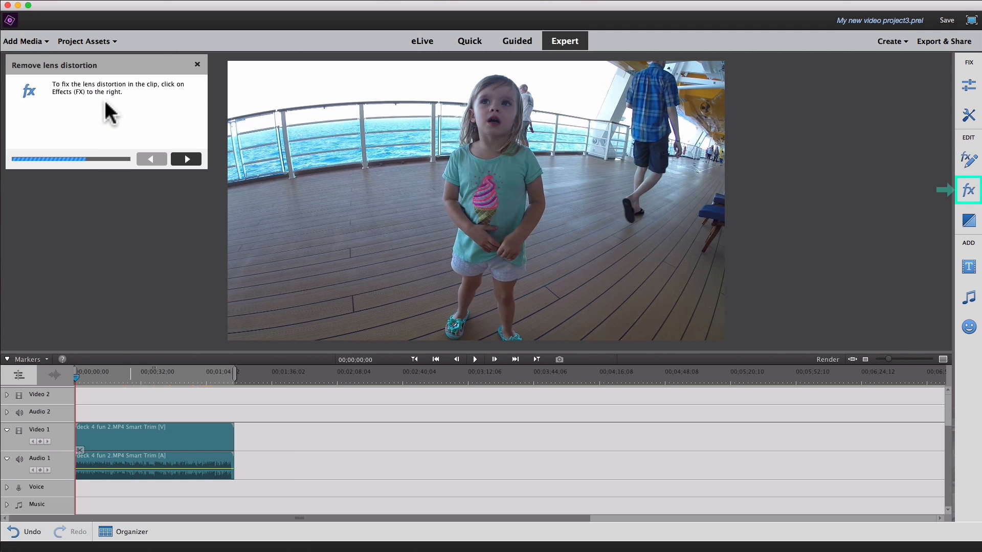
# Apply the Lens Distortion video effect to the Smart Trim clip on Video 1.
pyautogui.click(968, 193)
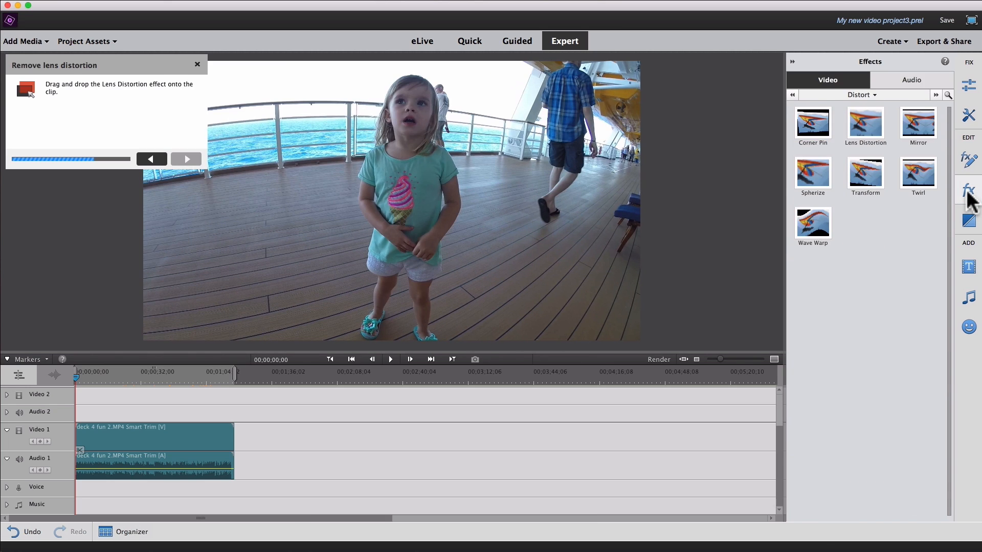
pyautogui.click(868, 125)
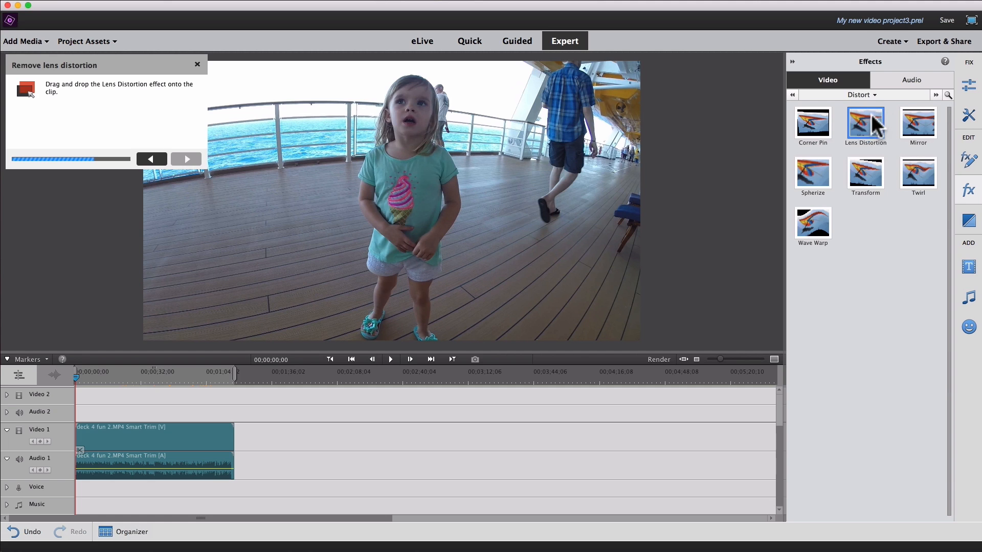
pyautogui.moveTo(870, 128); pyautogui.dragTo(166, 443)
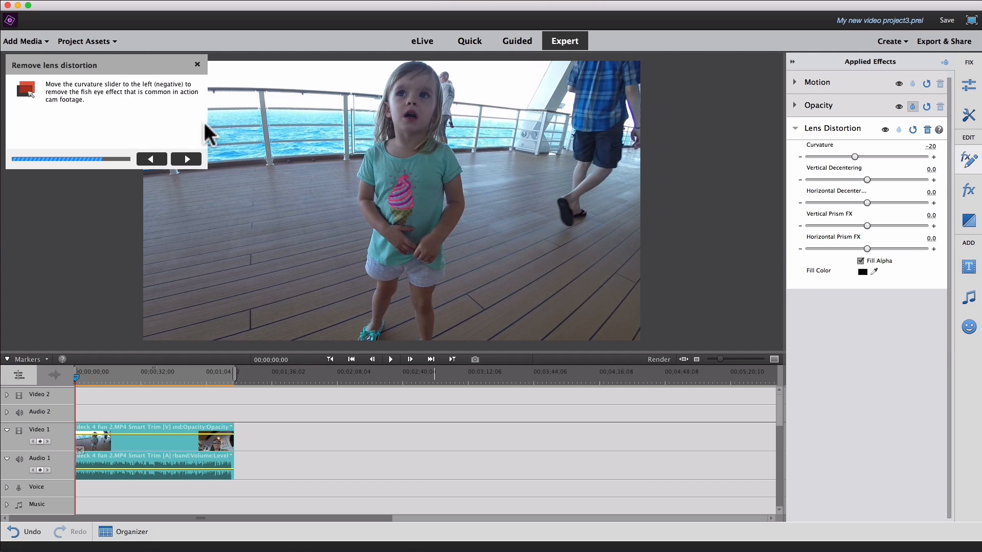
# Move the guide box clear of the preview, try Lens Distortion curvatures of -28 and -23, and return the value to -20.
pyautogui.moveTo(146, 72); pyautogui.dragTo(903, 429)
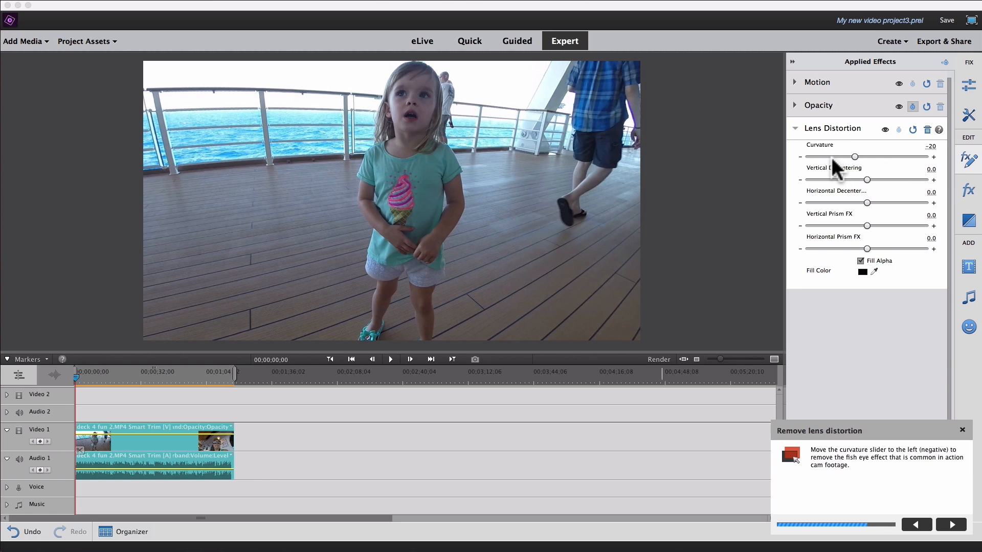
pyautogui.moveTo(851, 156); pyautogui.dragTo(850, 157)
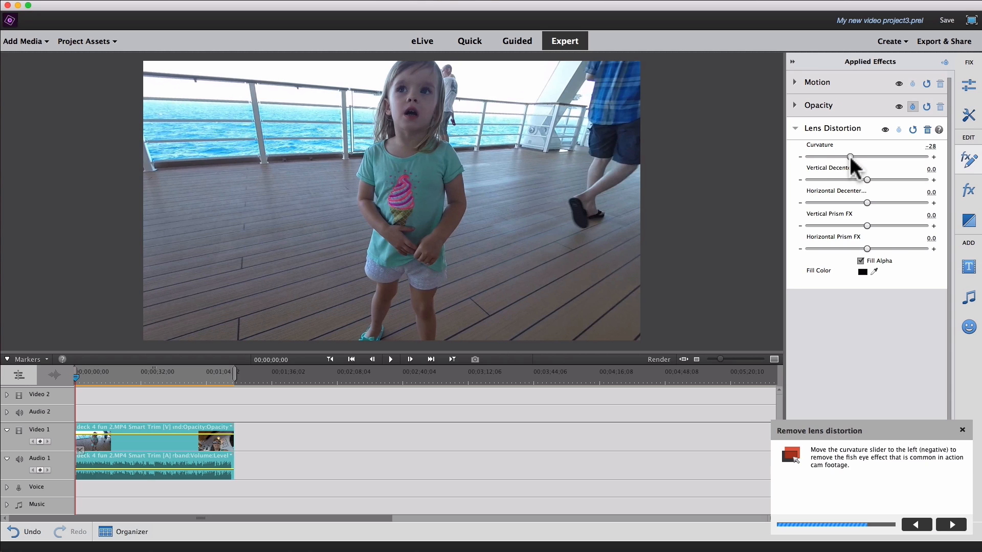
pyautogui.moveTo(850, 157); pyautogui.dragTo(852, 156)
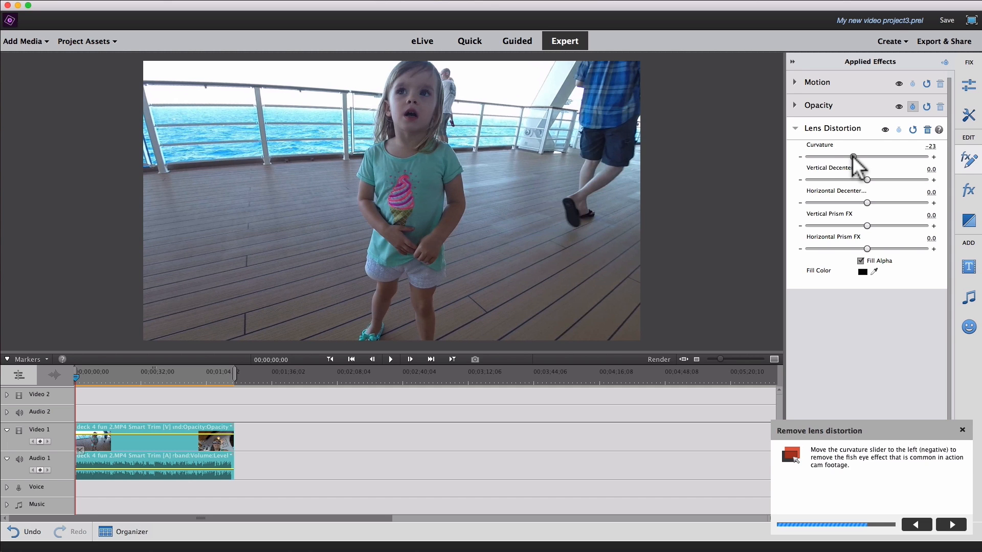
pyautogui.moveTo(852, 156); pyautogui.dragTo(853, 157)
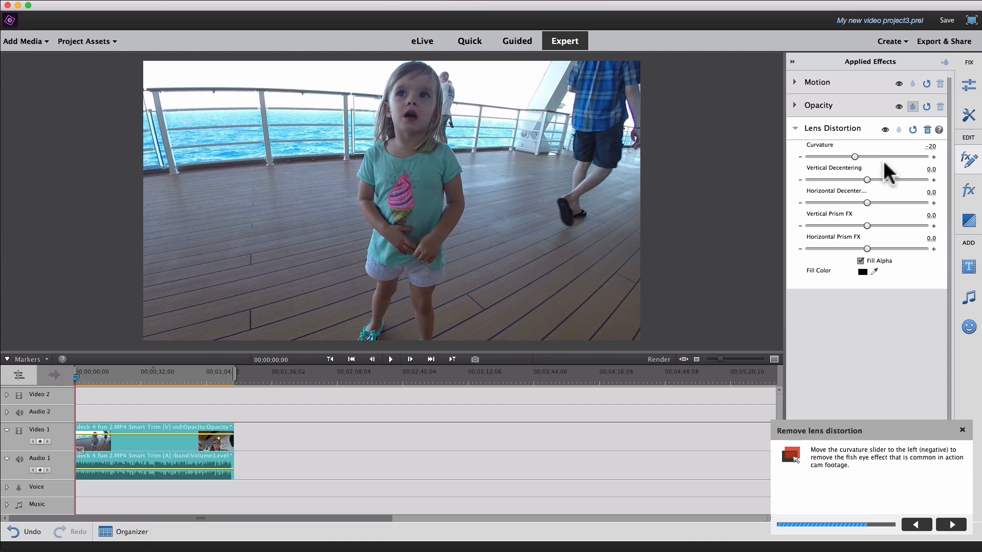
# Advance the guide to the Adjust color stage, move its box clear of the preview, and open the clip's Color adjustment.
pyautogui.click(949, 525)
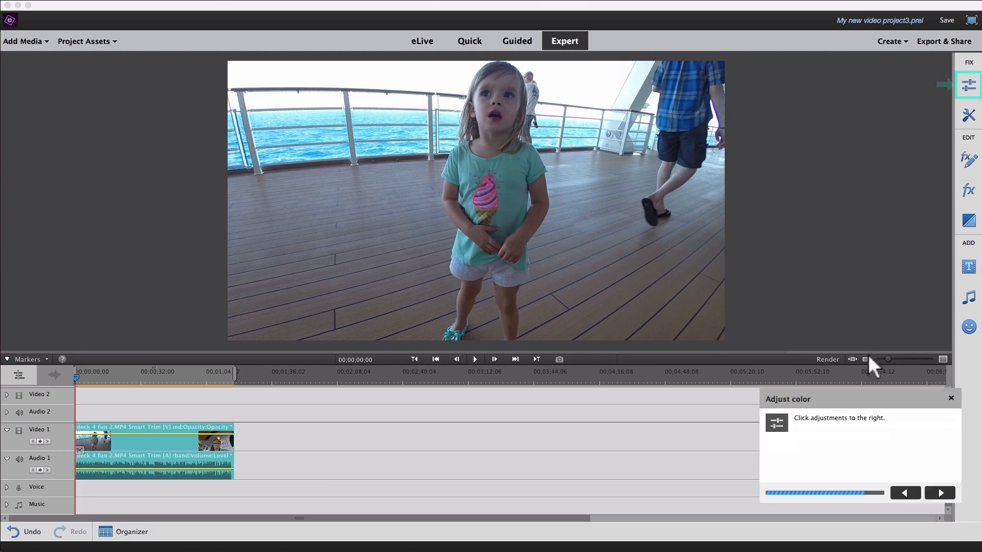
pyautogui.moveTo(853, 195); pyautogui.dragTo(138, 105)
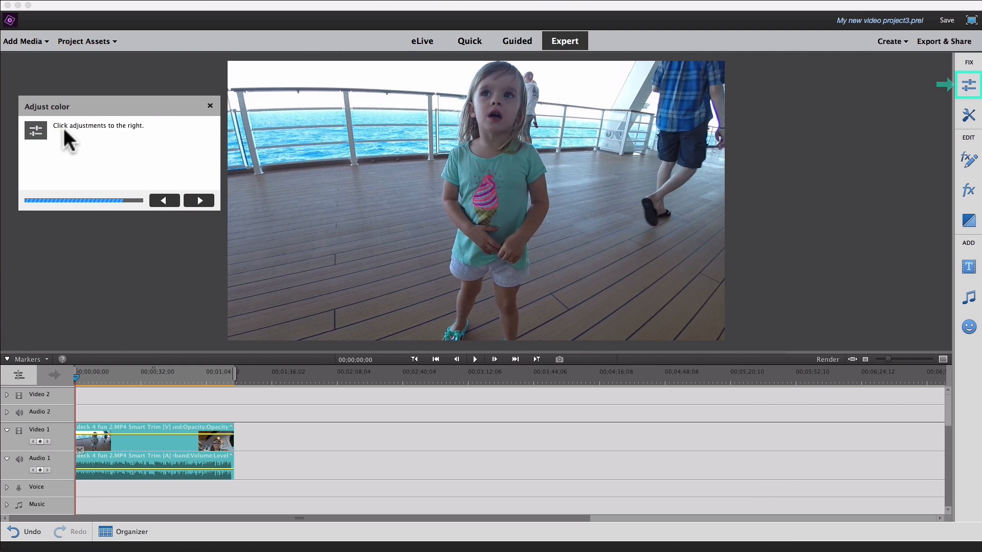
pyautogui.click(968, 90)
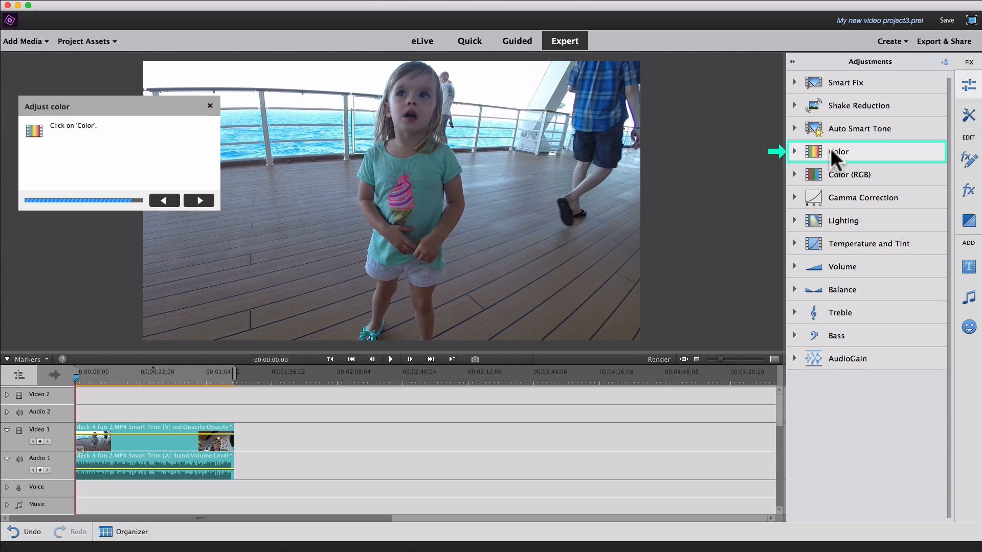
pyautogui.click(844, 151)
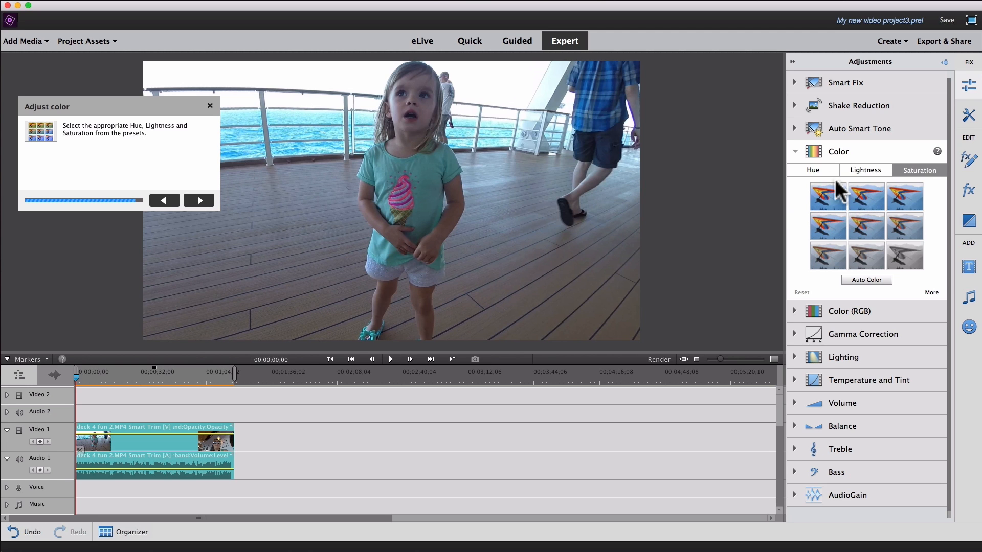
# Try the first and the lower-middle Hue presets on the clip and reset the hue.
pyautogui.click(813, 170)
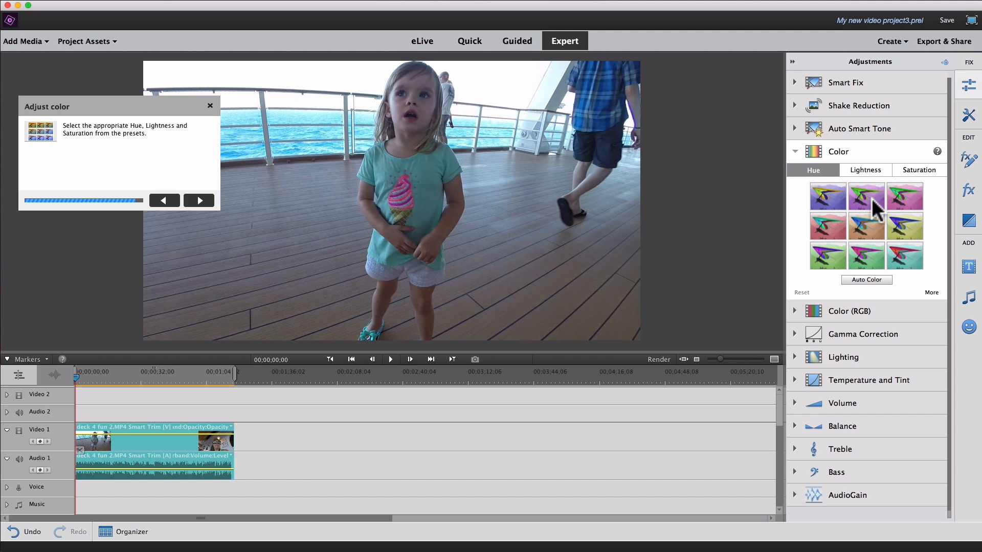
pyautogui.click(827, 196)
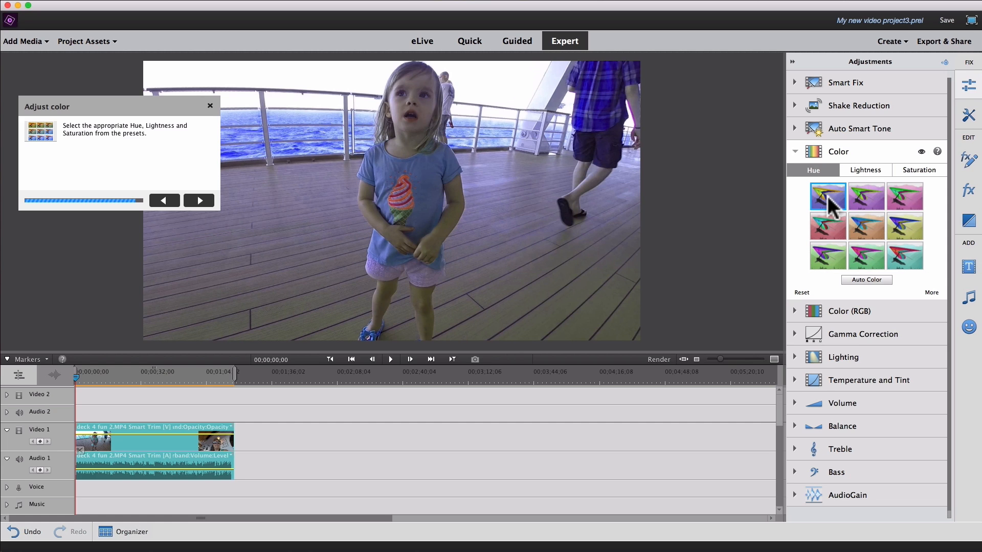
pyautogui.click(868, 256)
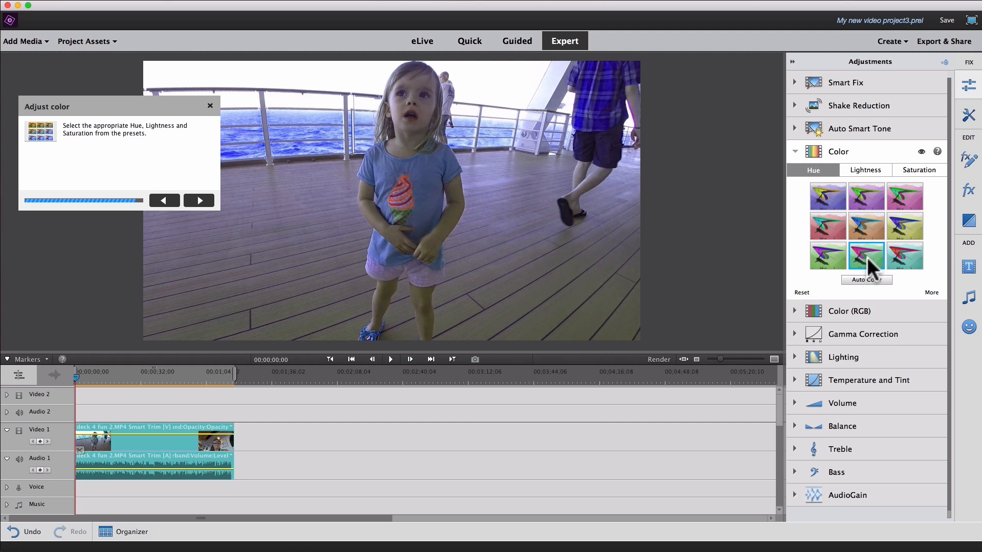
pyautogui.scroll(-1, 805, 289)
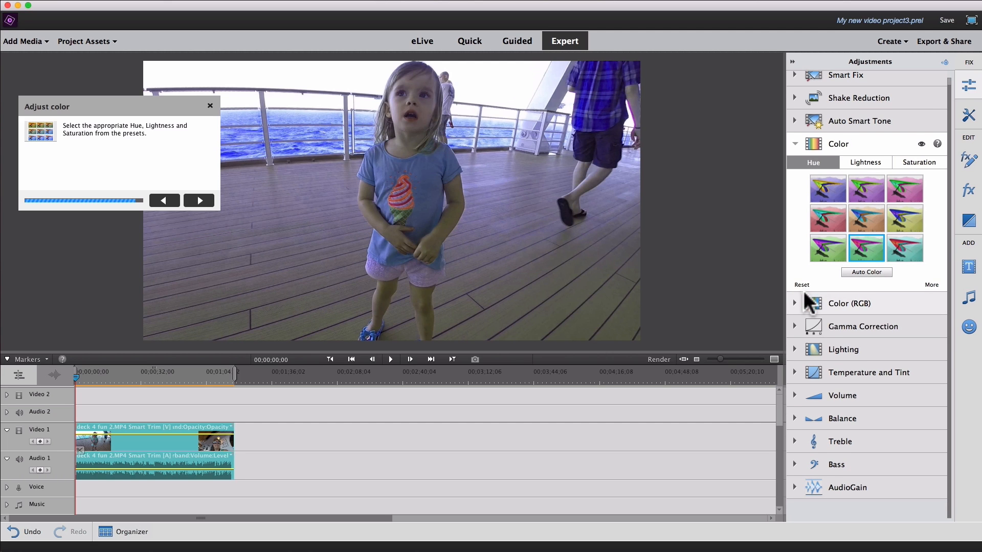
pyautogui.click(797, 283)
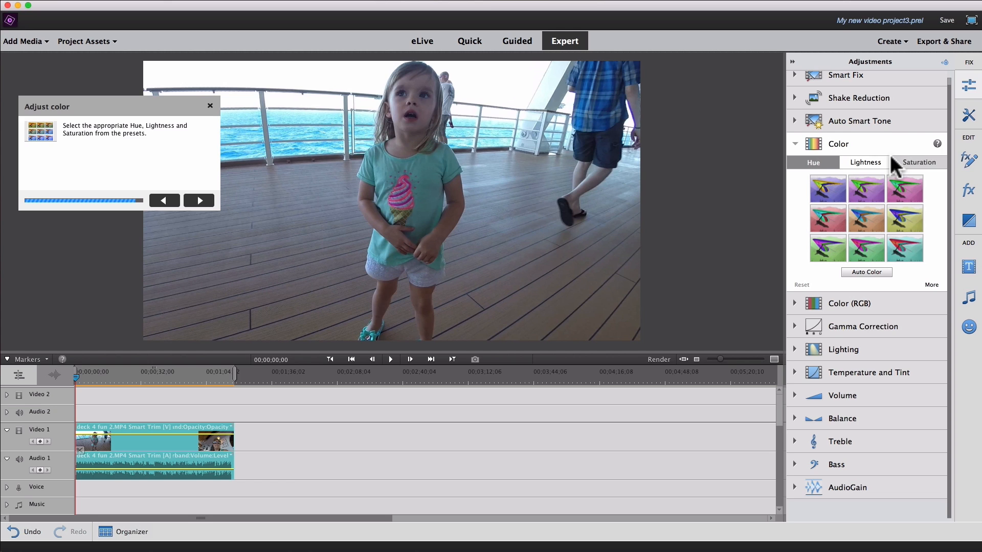
# Try several darker and lighter Lightness presets on the clip, ending on the centre preset.
pyautogui.click(869, 161)
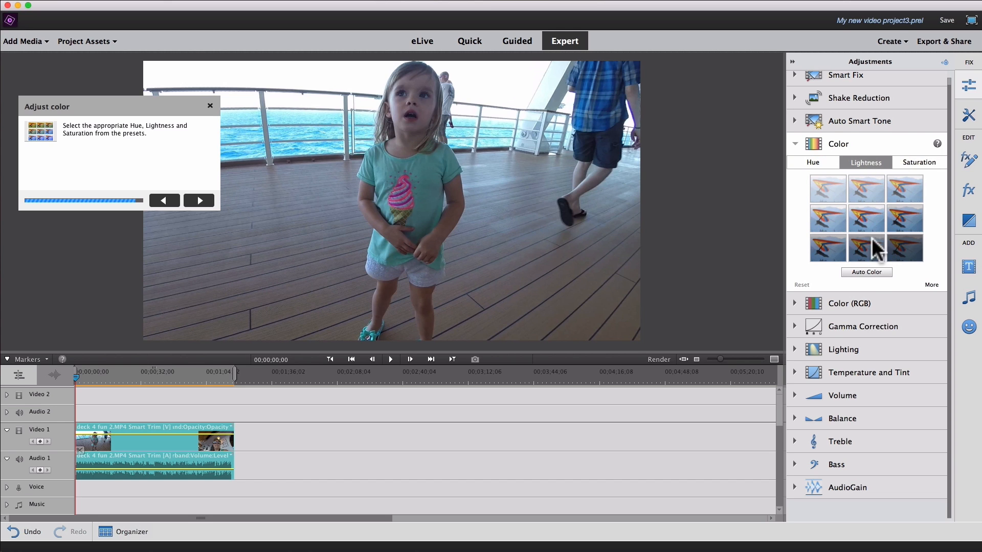
pyautogui.click(900, 219)
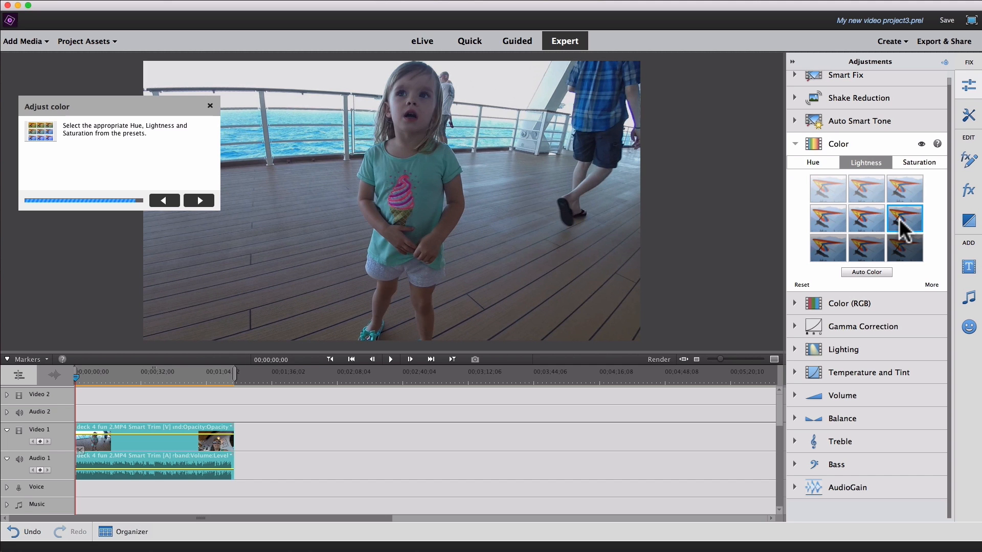
pyautogui.click(827, 245)
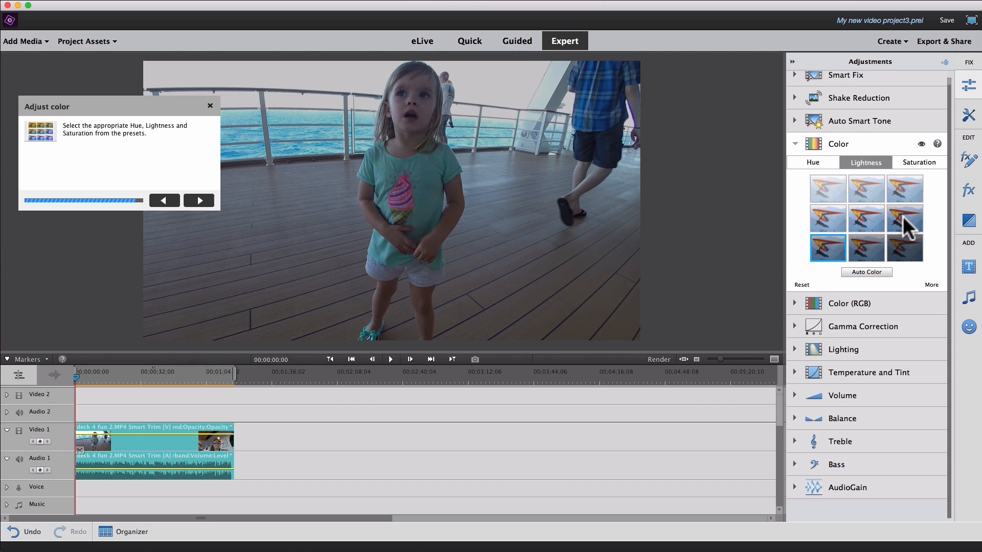
pyautogui.click(827, 221)
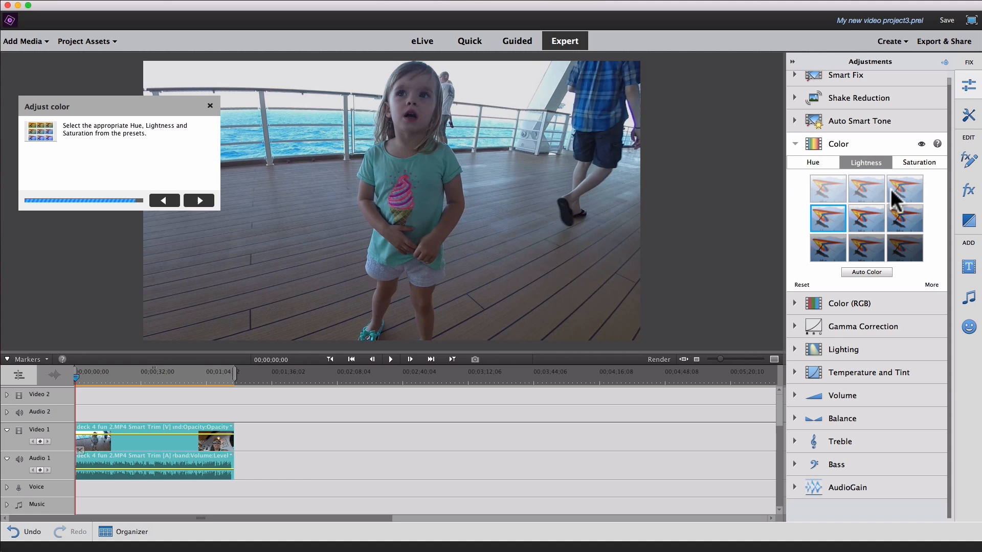
pyautogui.click(864, 220)
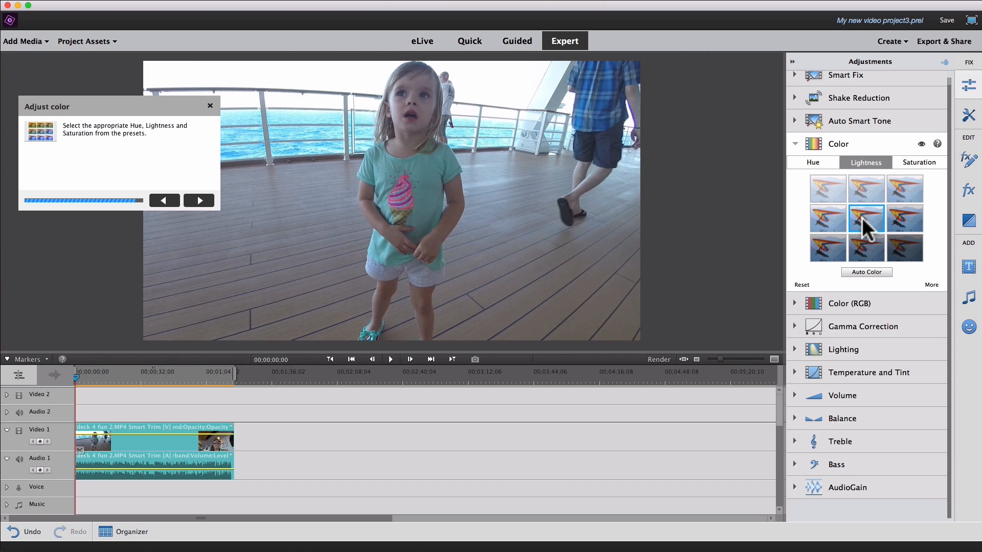
# Try the fully desaturated, the most saturated and the centre Saturation presets, and reset the color adjustment.
pyautogui.click(916, 164)
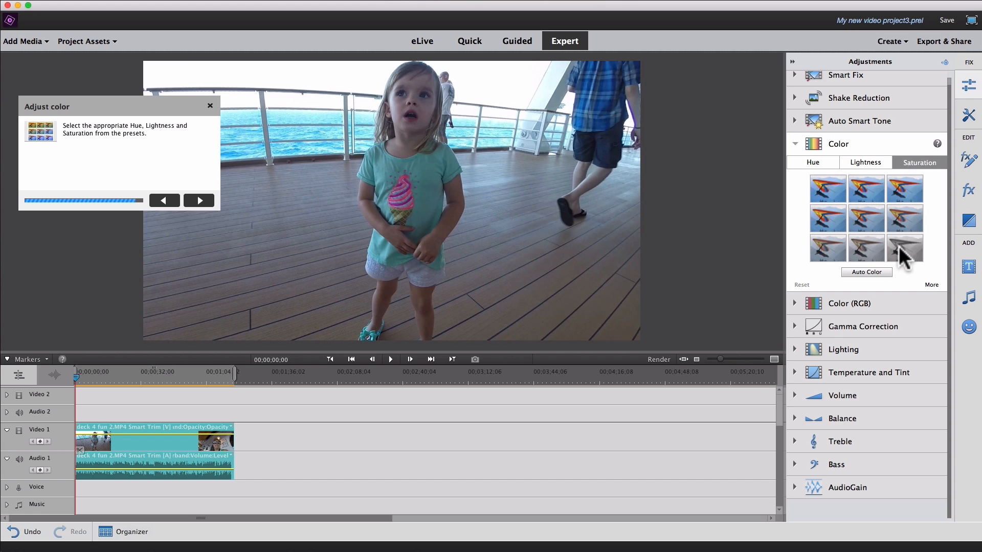
pyautogui.click(901, 249)
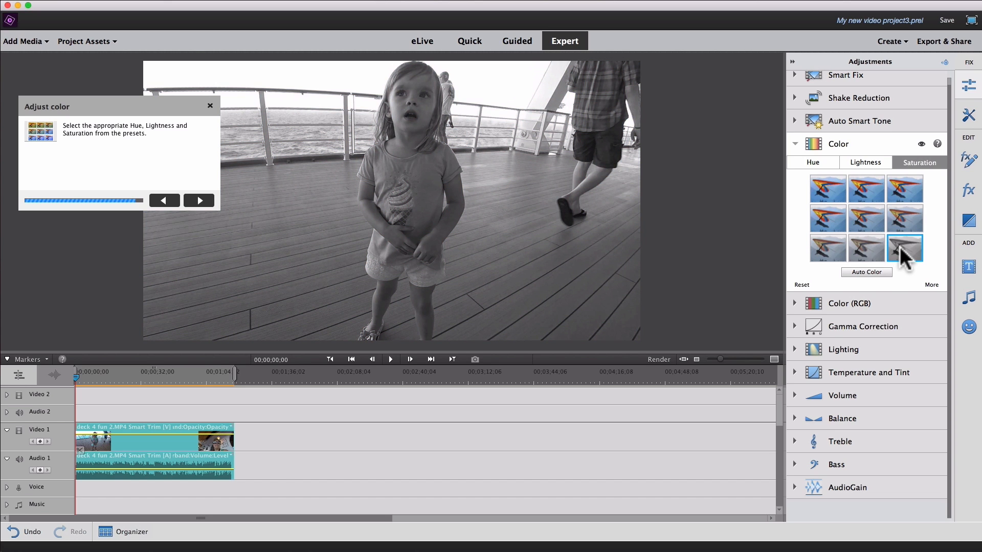
pyautogui.click(828, 197)
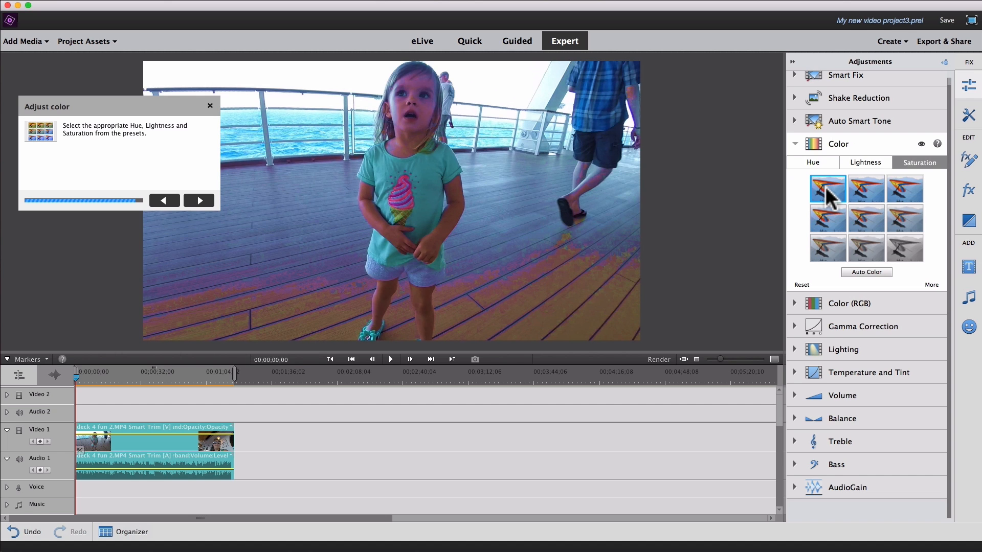
pyautogui.click(864, 223)
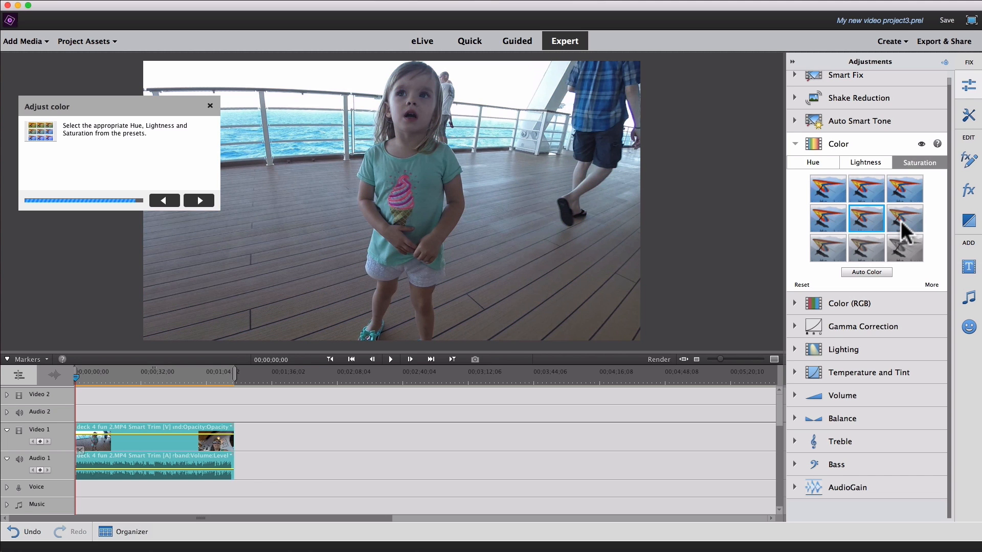
pyautogui.click(800, 285)
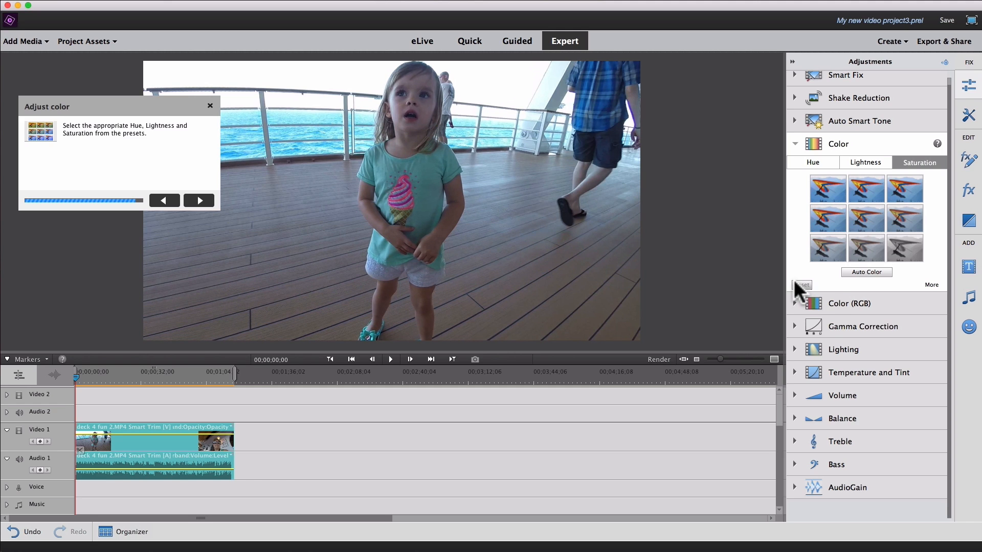
# Complete the Fix action cam footage guided edit and briefly check the project assets for the source clip and Smart Trim folder.
pyautogui.click(199, 200)
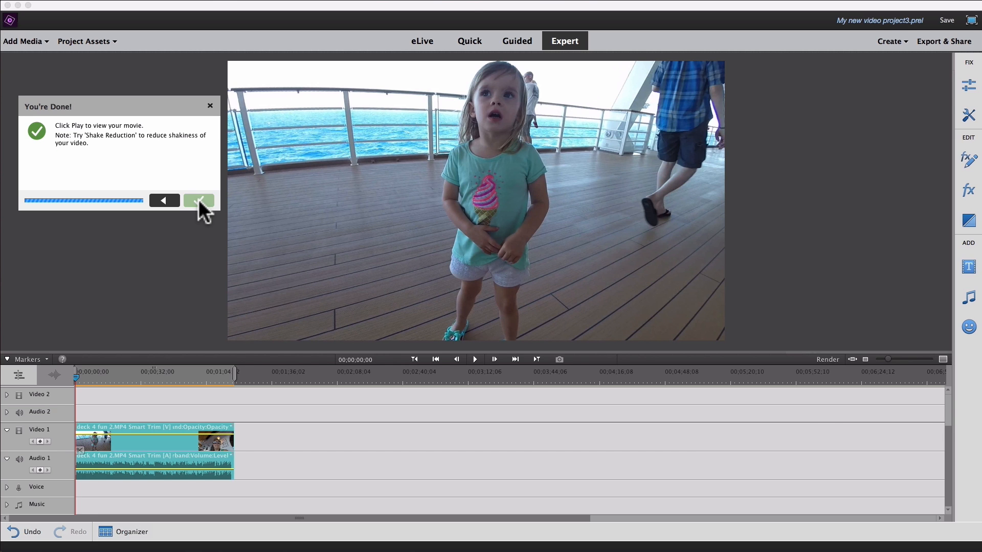
pyautogui.click(198, 200)
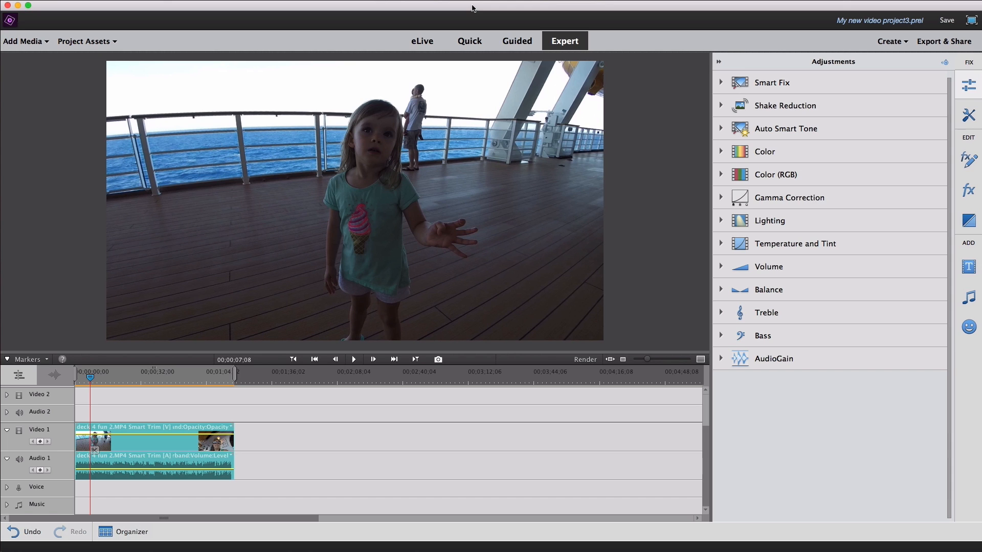
pyautogui.click(37, 42)
pyautogui.click(84, 41)
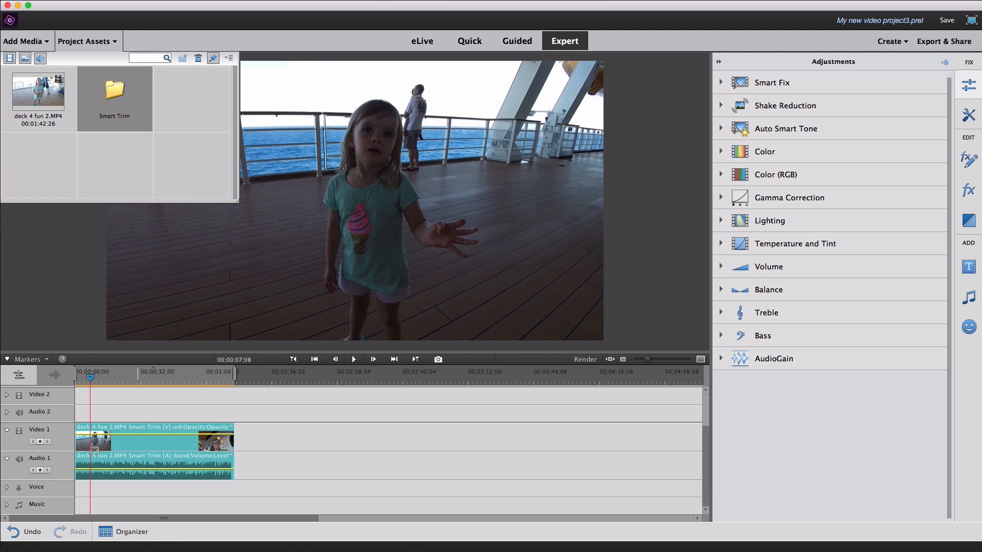
pyautogui.click(118, 232)
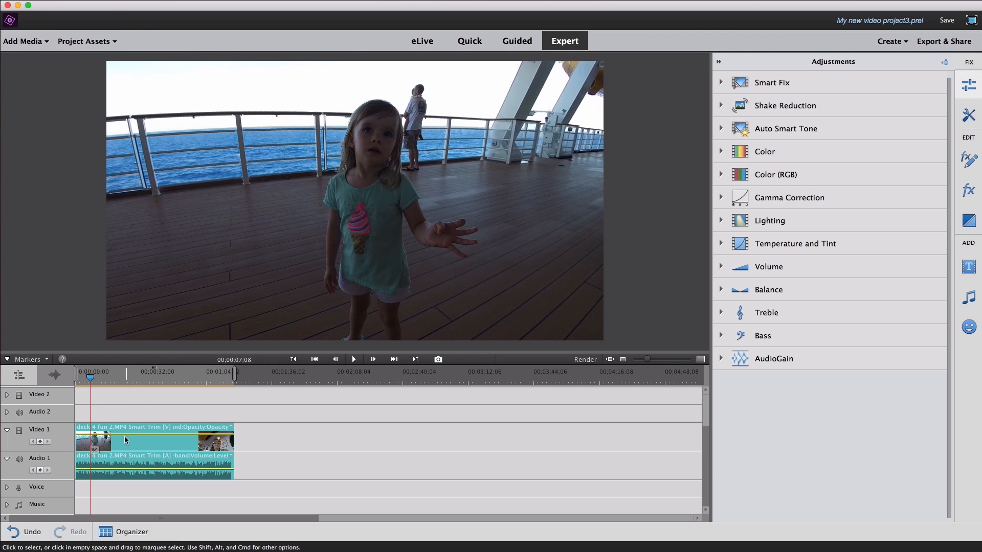
# Split the Smart Trim clip at 00;00;23;07 and 00;00;38;29 and delete the section between the cuts, closing the gap.
pyautogui.moveTo(90, 378); pyautogui.dragTo(125, 378)
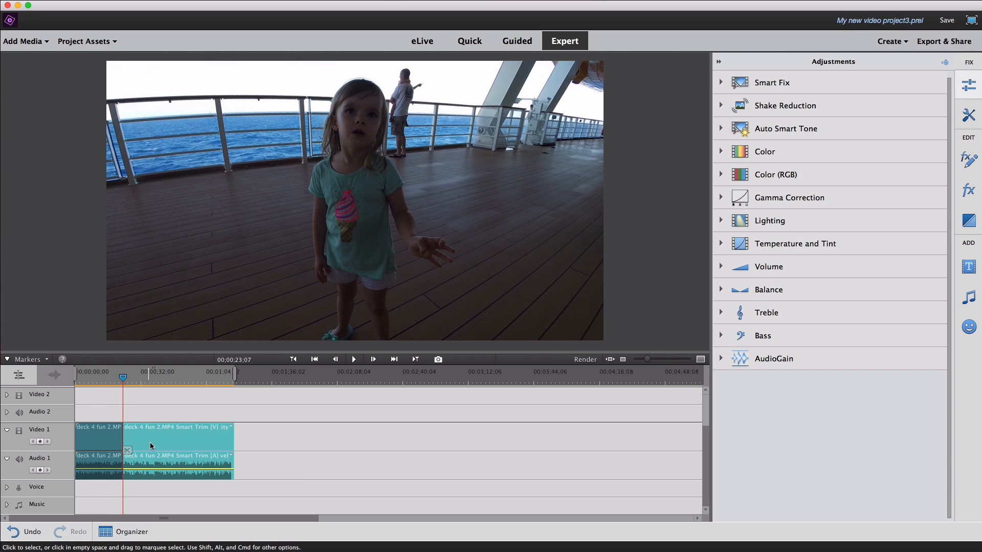
pyautogui.click(155, 377)
pyautogui.click(162, 450)
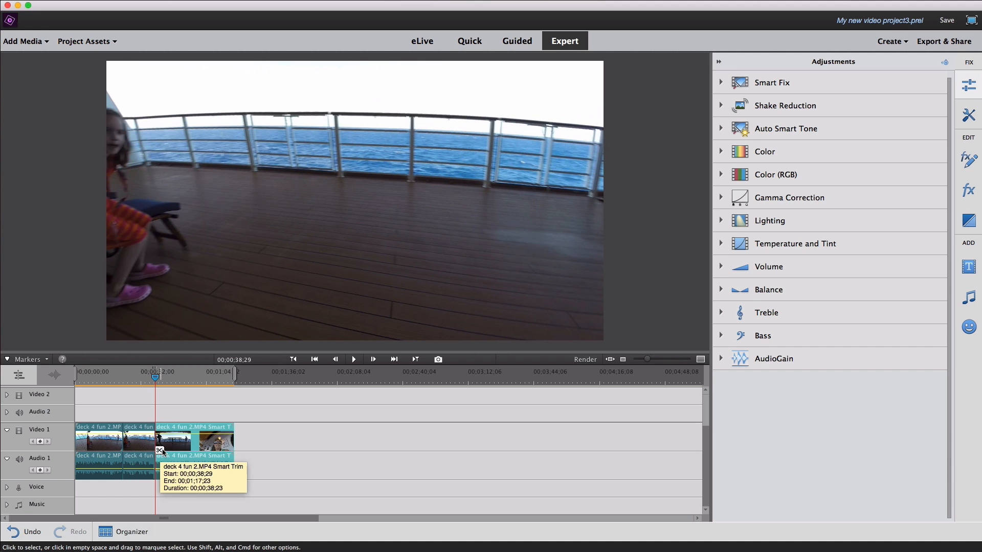
pyautogui.click(143, 446)
pyautogui.press('Delete')
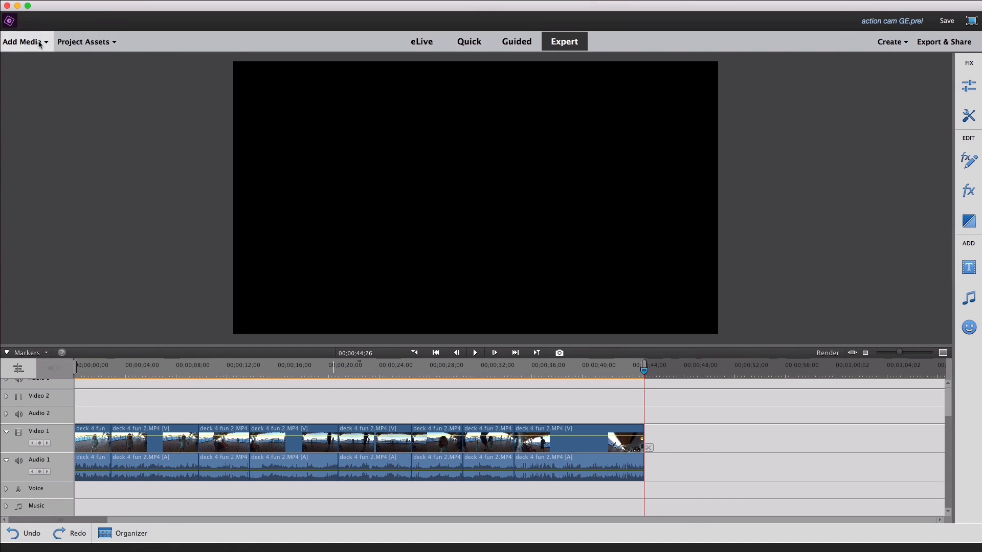
# Add the song ES_Ready For That Heartbreak to the Music track from about 9 seconds and cut off the part beyond the video's end.
pyautogui.click(83, 41)
pyautogui.moveTo(190, 97); pyautogui.dragTo(223, 504)
pyautogui.click(649, 448)
pyautogui.click(662, 508)
pyautogui.press('Delete')
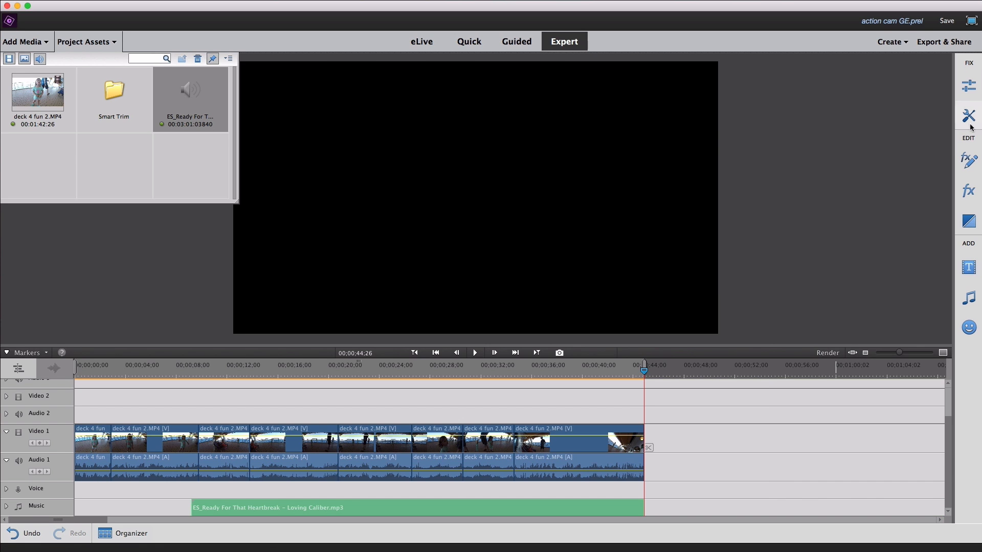
# Open the Audio Mixer to view the balance and level controls for Audio 1, Voice and Music.
pyautogui.click(968, 191)
pyautogui.click(919, 84)
pyautogui.click(969, 116)
pyautogui.click(912, 81)
pyautogui.click(833, 100)
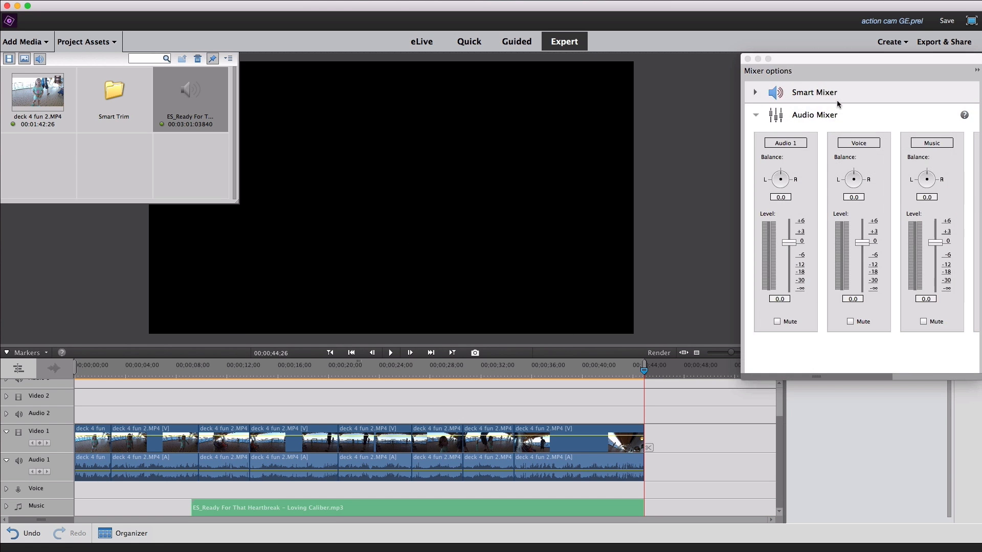
# Play the sequence from about 00;00;00;19 to review the edit with its music.
pyautogui.rightClick(205, 507)
pyautogui.moveTo(101, 371); pyautogui.dragTo(83, 371)
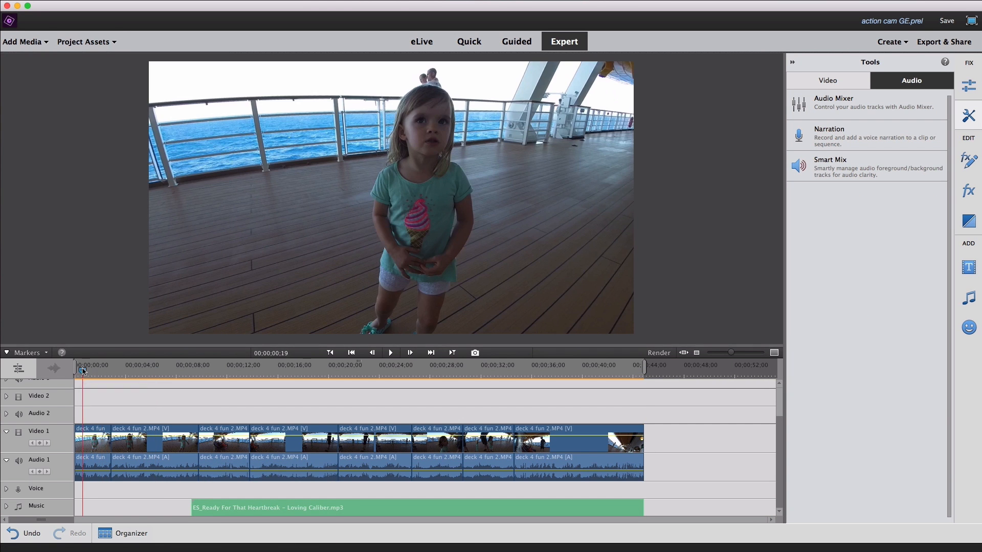
pyautogui.click(390, 353)
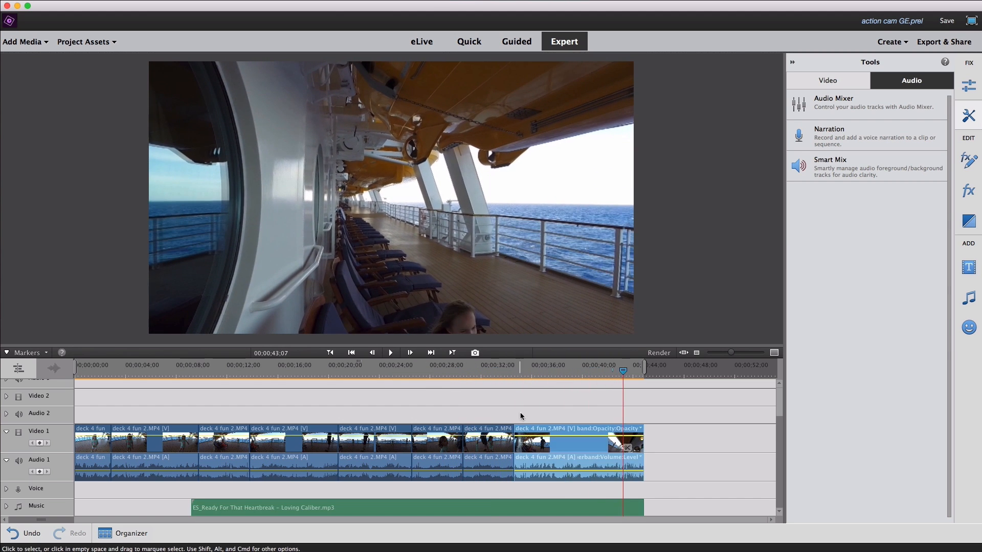
# Move the 4-second clip of the girl dancing from about 31 seconds to the start of Video 1 and preview the new opening.
pyautogui.click(486, 440)
pyautogui.moveTo(486, 441); pyautogui.dragTo(468, 440)
pyautogui.moveTo(727, 445); pyautogui.dragTo(97, 444)
pyautogui.press('super+z')
pyautogui.click(76, 371)
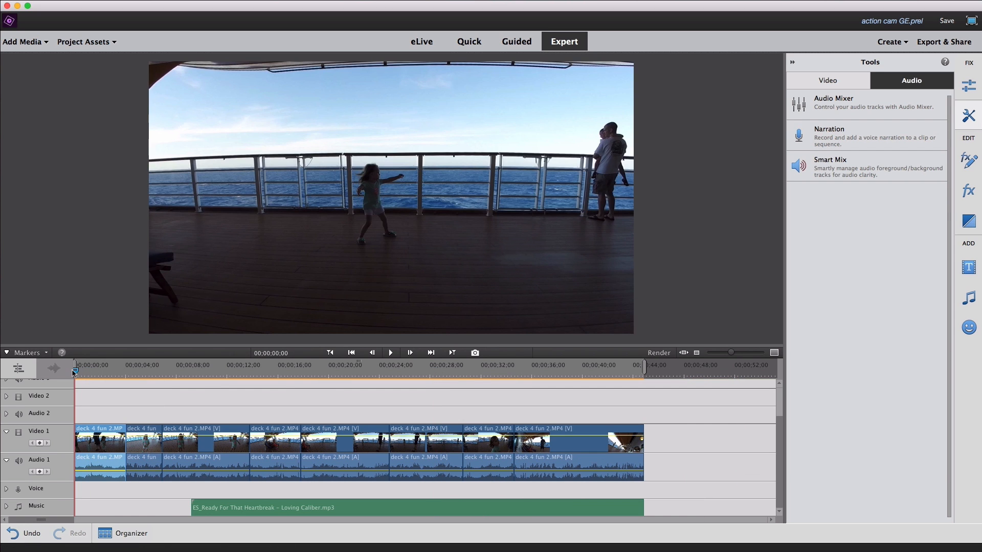
pyautogui.press('space')
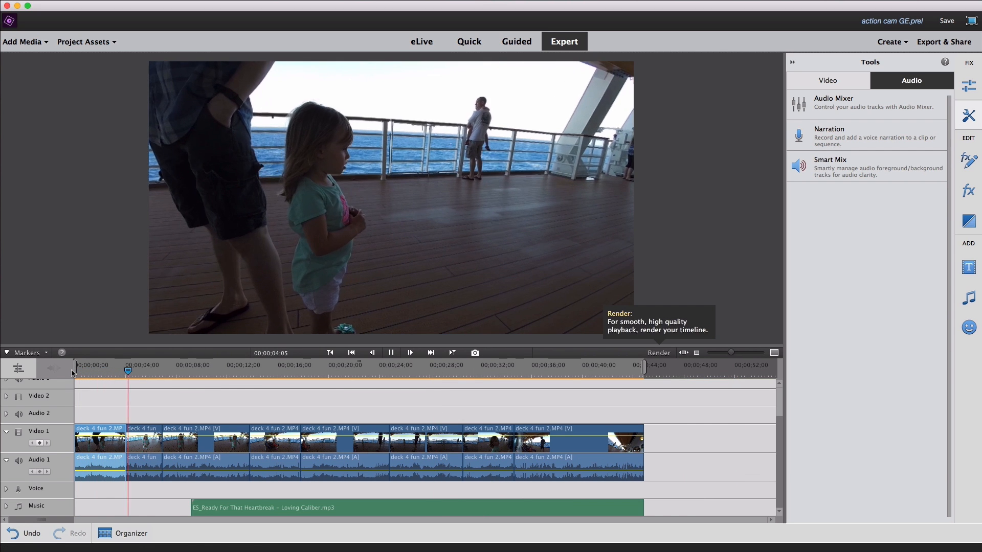
pyautogui.press('space')
# Shift the song on the Music track to start at about 14 seconds and play the section from about 00;00;11;00.
pyautogui.moveTo(225, 508); pyautogui.dragTo(284, 507)
pyautogui.click(215, 375)
pyautogui.press('space')
# Try trimming the third clip's start to 00;00;11;00, preview from about 00;00;04;00, and undo the trim.
pyautogui.press('space')
pyautogui.click(214, 375)
pyautogui.moveTo(164, 448); pyautogui.dragTo(214, 449)
pyautogui.click(126, 374)
pyautogui.press('space')
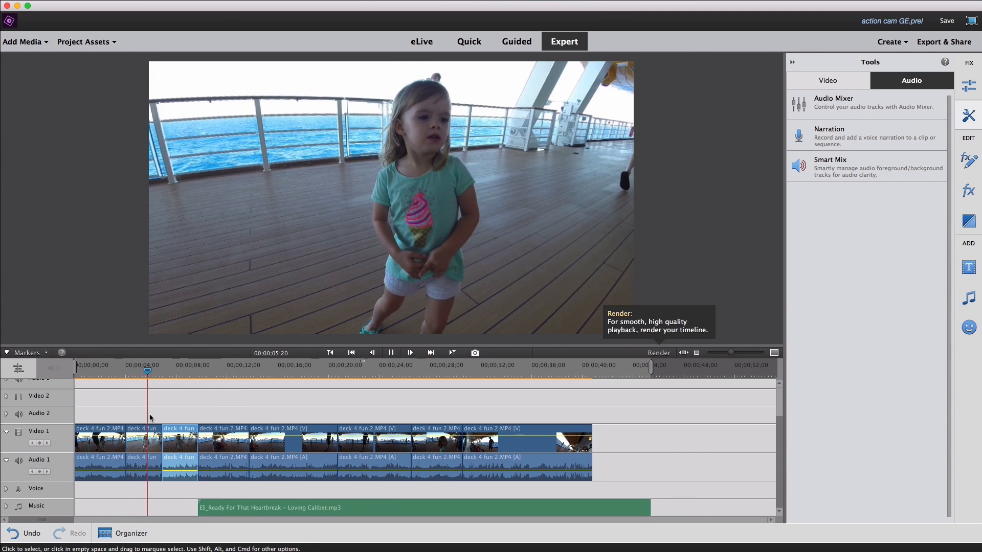
# Play the third clip again, trim its start to 00;00;11;00 with the following clips and music closing up, and preview the cut.
pyautogui.press('space')
pyautogui.press('super+z')
pyautogui.click(201, 370)
pyautogui.press('space')
pyautogui.press('space')
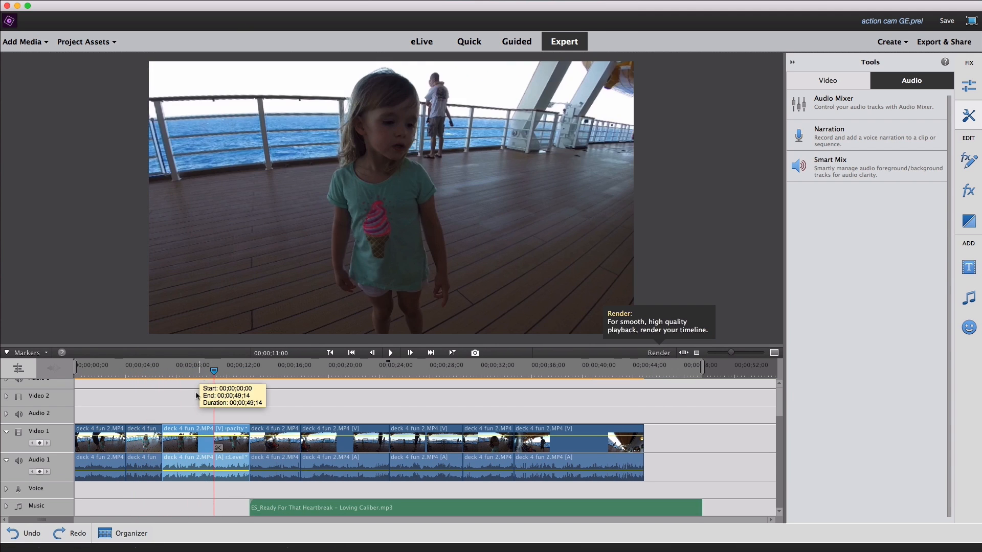
pyautogui.moveTo(163, 448); pyautogui.dragTo(214, 449)
pyautogui.click(156, 374)
# Preview the timeline up to about 00;00;32;00, and shift the song on the Music track to start at about 19 seconds.
pyautogui.press('space')
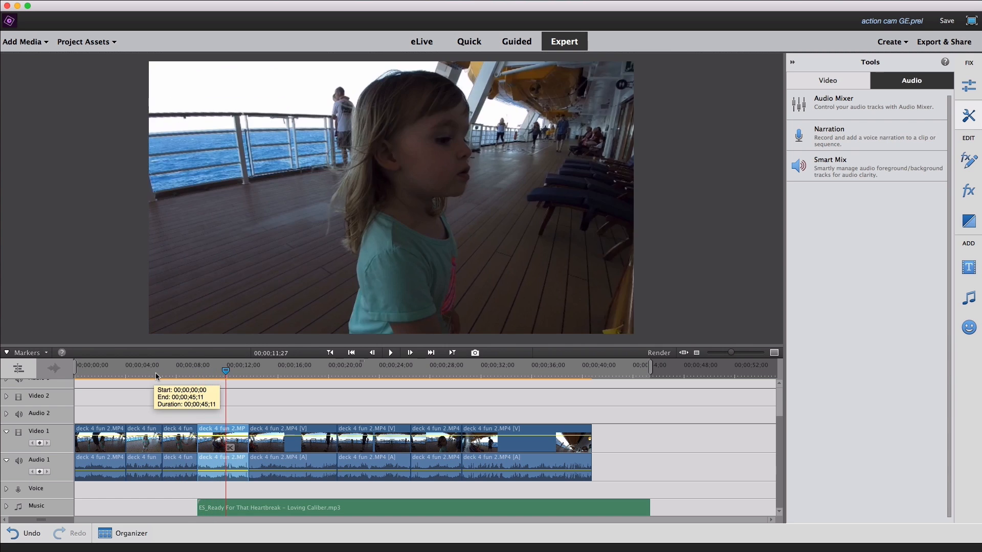
pyautogui.press('space')
pyautogui.press('space')
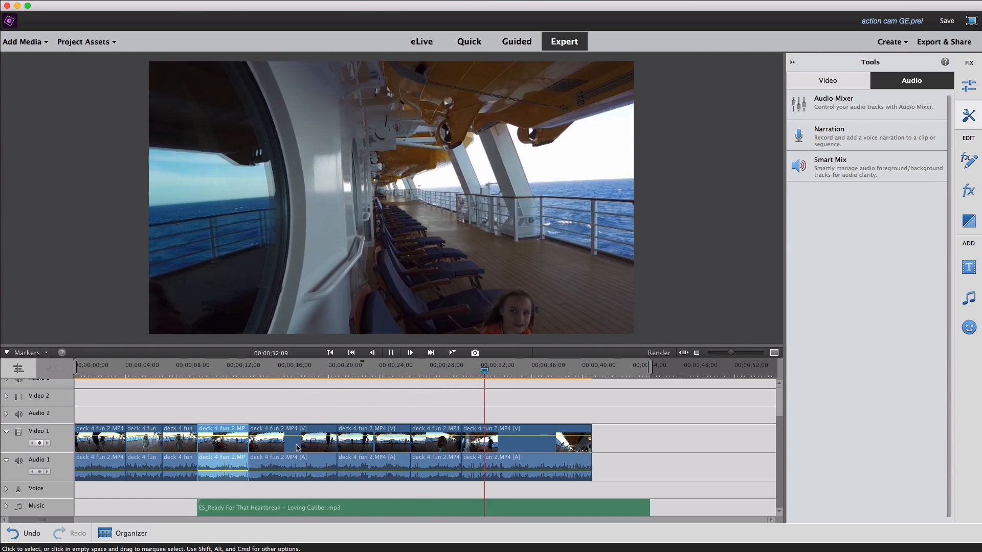
pyautogui.press('space')
pyautogui.moveTo(415, 508); pyautogui.dragTo(535, 508)
# Trim about 3 seconds off the end of the last clip and move that clip to the start of Video 1.
pyautogui.click(536, 459)
pyautogui.click(572, 371)
pyautogui.moveTo(590, 469); pyautogui.dragTo(555, 469)
pyautogui.moveTo(75, 411); pyautogui.dragTo(483, 468)
pyautogui.moveTo(532, 453); pyautogui.dragTo(124, 443)
pyautogui.click(732, 448)
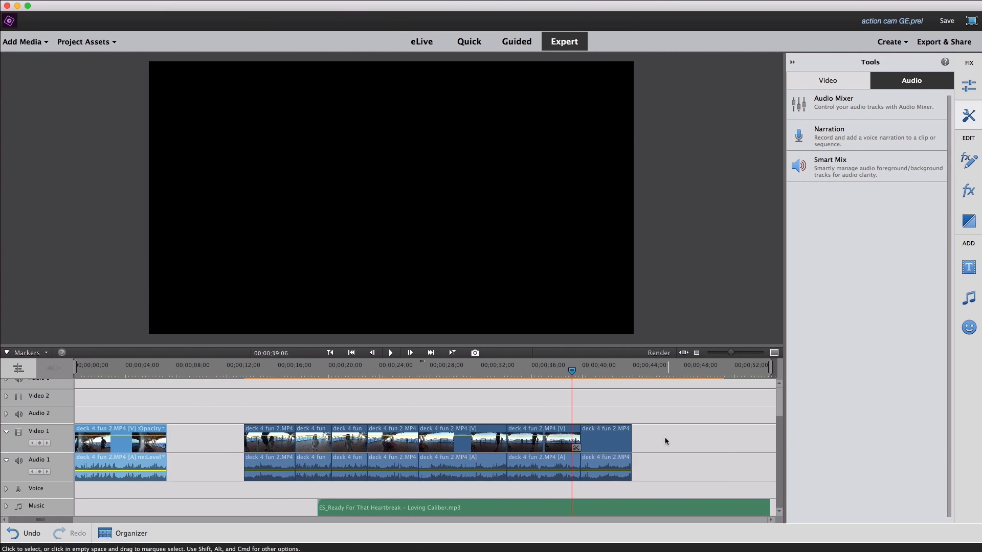
# Move the remaining clips back against the new opening clip and shift the song to start at about 16.5 seconds.
pyautogui.moveTo(666, 440); pyautogui.dragTo(276, 468)
pyautogui.moveTo(275, 447); pyautogui.dragTo(197, 447)
pyautogui.moveTo(368, 507); pyautogui.dragTo(334, 505)
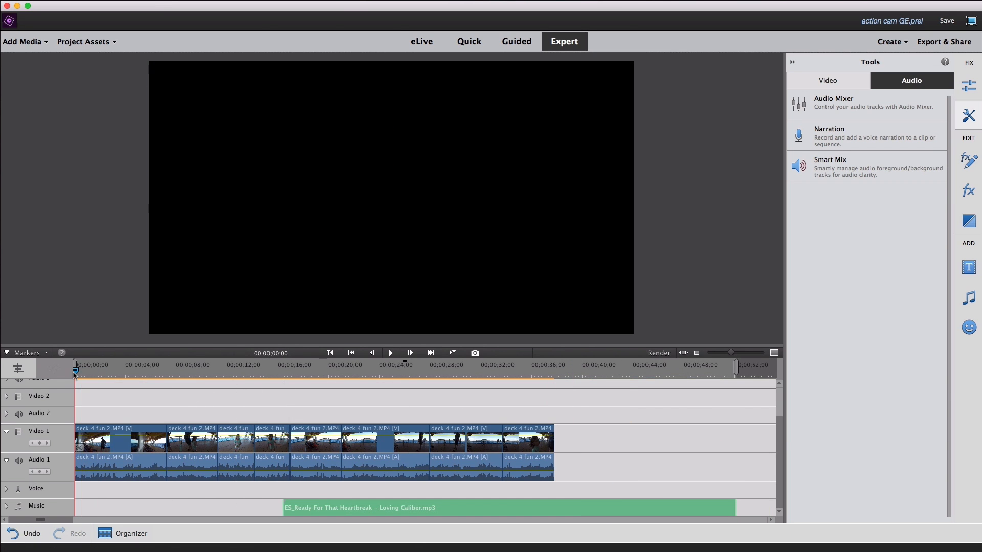
# Trim about 3 seconds off the opening clip's start with everything behind it closing up, and play the new opening.
pyautogui.press('space')
pyautogui.press('space')
pyautogui.click(146, 441)
pyautogui.moveTo(151, 370); pyautogui.dragTo(111, 371)
pyautogui.moveTo(76, 442); pyautogui.dragTo(111, 441)
pyautogui.moveTo(111, 371); pyautogui.dragTo(75, 372)
# Shift all clips after the third one about 5.5 seconds later and extend the fourth clip's start by 2 seconds.
pyautogui.press('space')
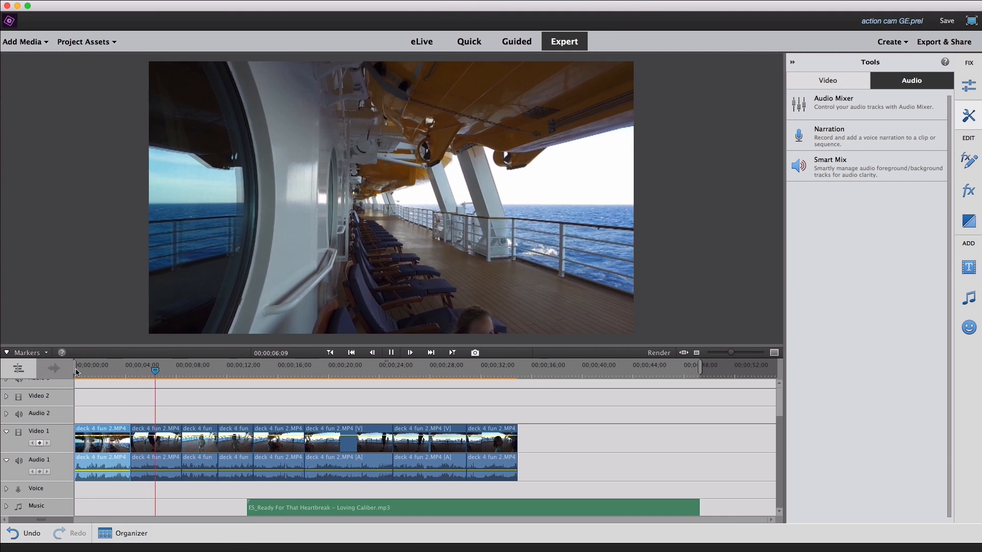
pyautogui.click(200, 442)
# Preview the extended fourth clip, move it and the following clips back to close the gap, and play the result.
pyautogui.press('space')
pyautogui.moveTo(549, 467); pyautogui.dragTo(237, 440)
pyautogui.moveTo(449, 442); pyautogui.dragTo(518, 442)
pyautogui.moveTo(289, 444); pyautogui.dragTo(265, 444)
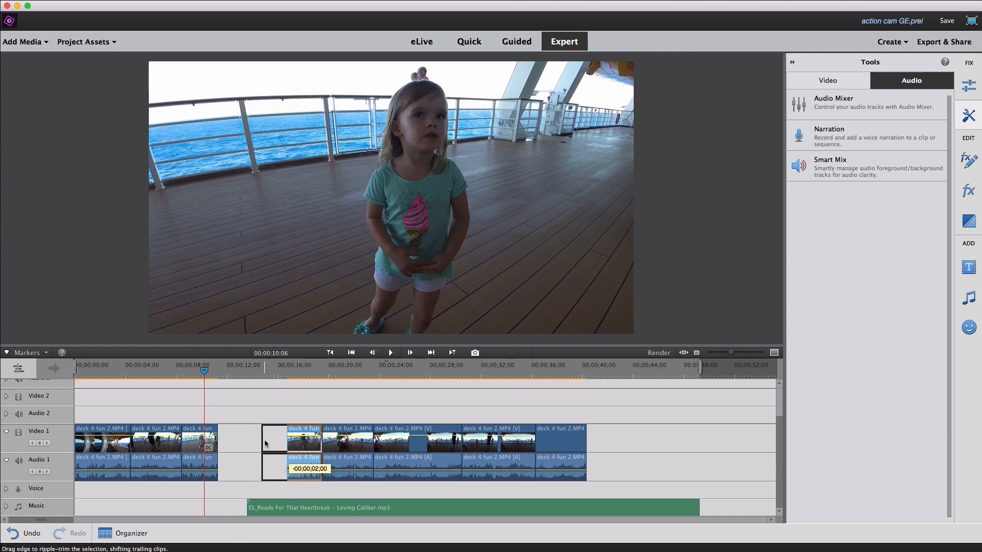
pyautogui.click(257, 372)
pyautogui.press('space')
pyautogui.press('space')
pyautogui.moveTo(287, 403); pyautogui.dragTo(555, 460)
pyautogui.moveTo(552, 452); pyautogui.dragTo(510, 452)
pyautogui.click(84, 371)
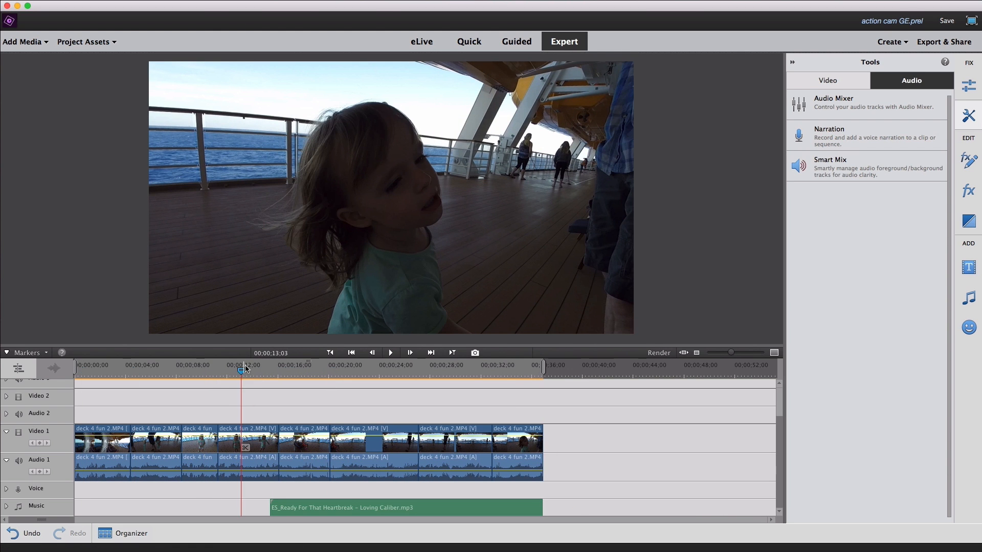
pyautogui.press('space')
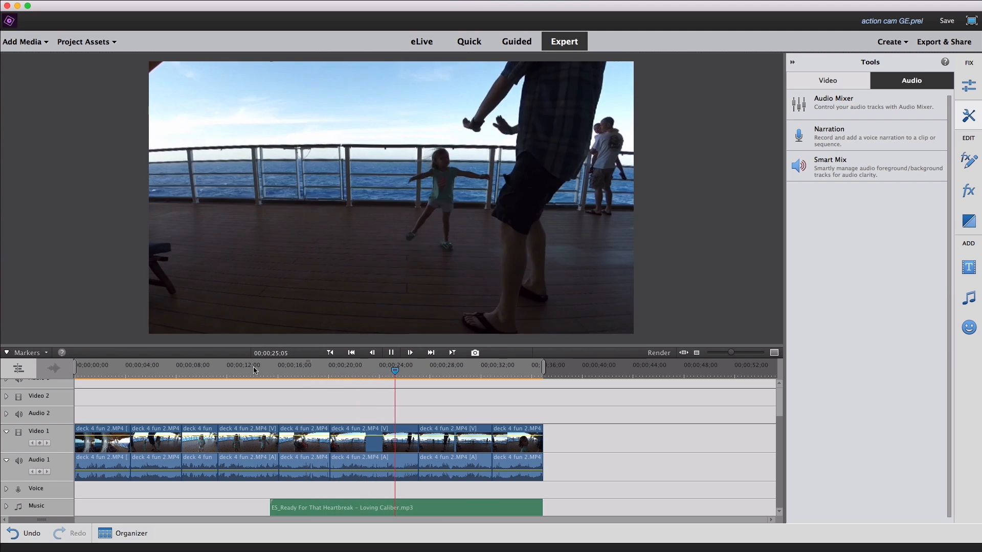
# Undo the last edit to the end of the song and play the closing section.
pyautogui.click(538, 443)
pyautogui.click(532, 509)
pyautogui.press('super+z')
pyautogui.press('space')
pyautogui.press('space')
# Split the song at about 44 seconds, delete the part past the cut, and extend the last clip's end to 00;00;43;26.
pyautogui.press('super+k')
pyautogui.click(658, 510)
pyautogui.press('Delete')
pyautogui.moveTo(542, 443); pyautogui.dragTo(631, 443)
# Preview the ending from 00;00;36;13, the start of the timeline, and the section at about 00;00;29;00.
pyautogui.click(534, 371)
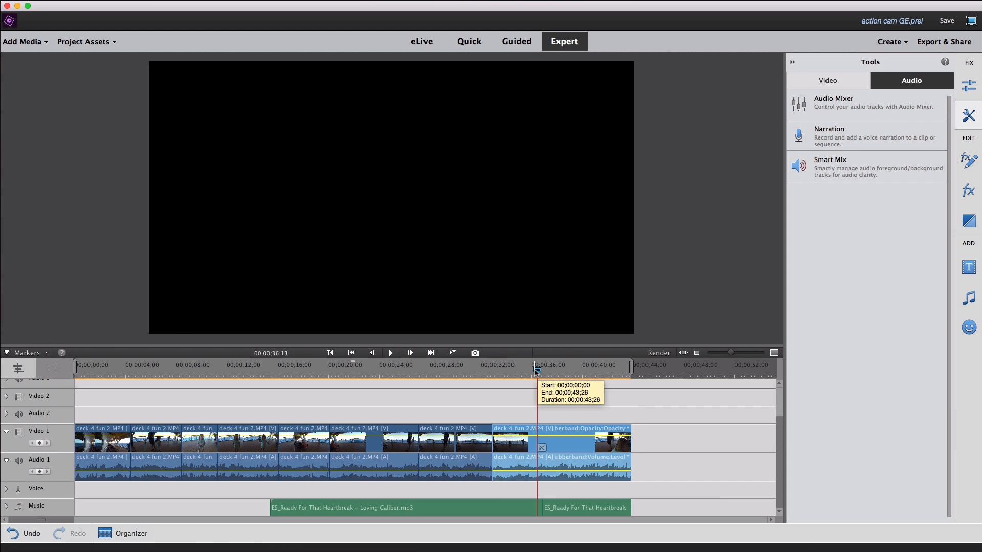
pyautogui.press('space')
pyautogui.press('Home')
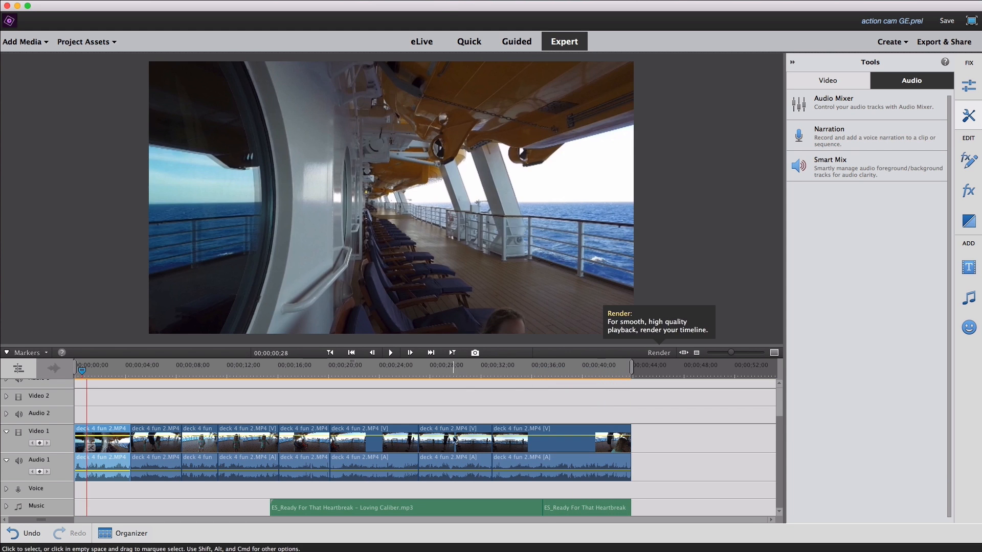
pyautogui.click(445, 371)
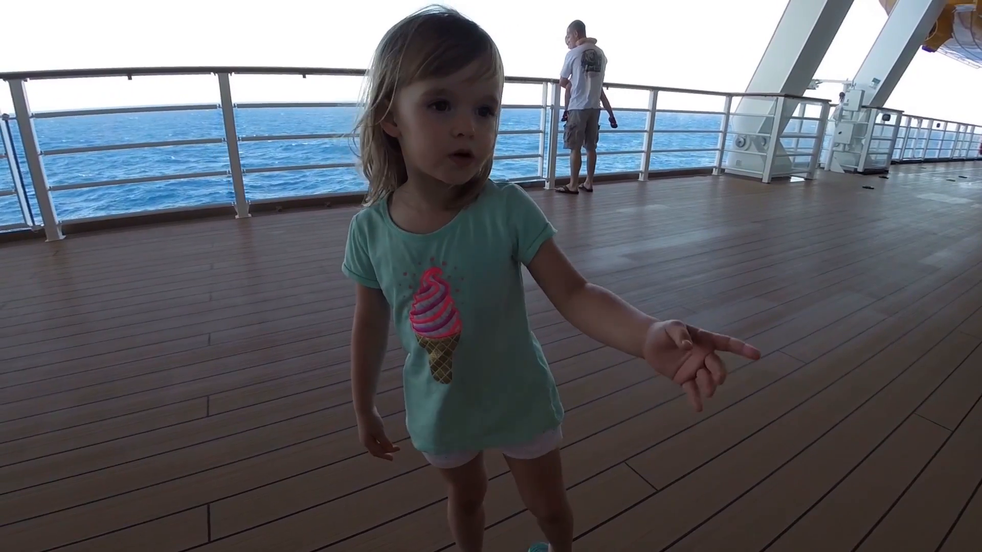